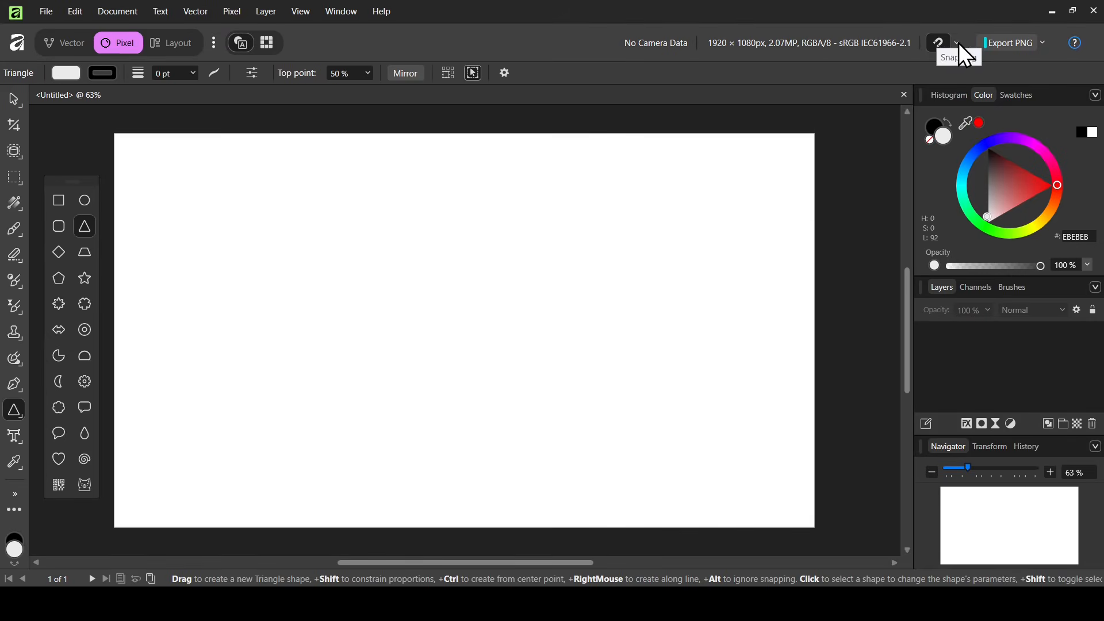
Draw a tall triangle about 171 px wide and 733 px high from the page's lower-left corner, and fill it black.
left_click(959, 42)
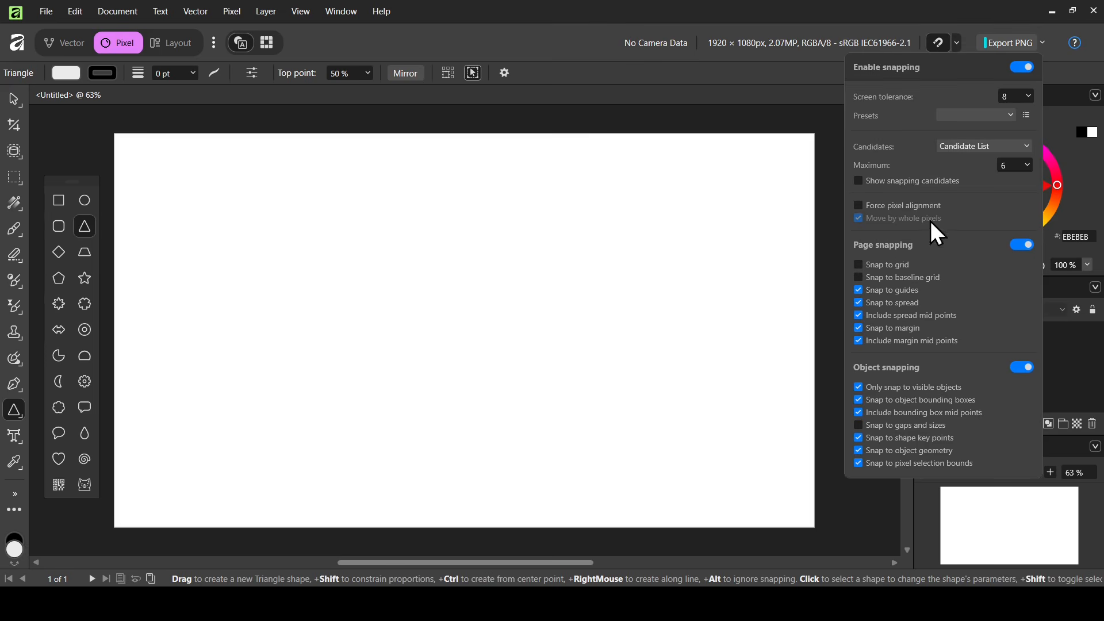
left_click(662, 14)
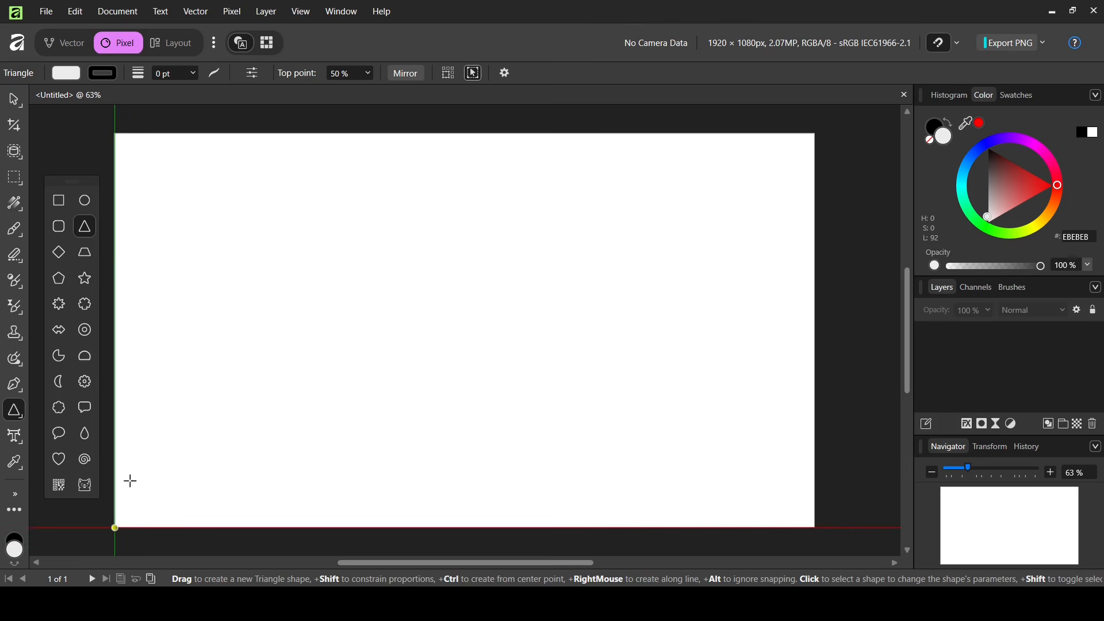
left_click_drag(115, 527, 178, 260)
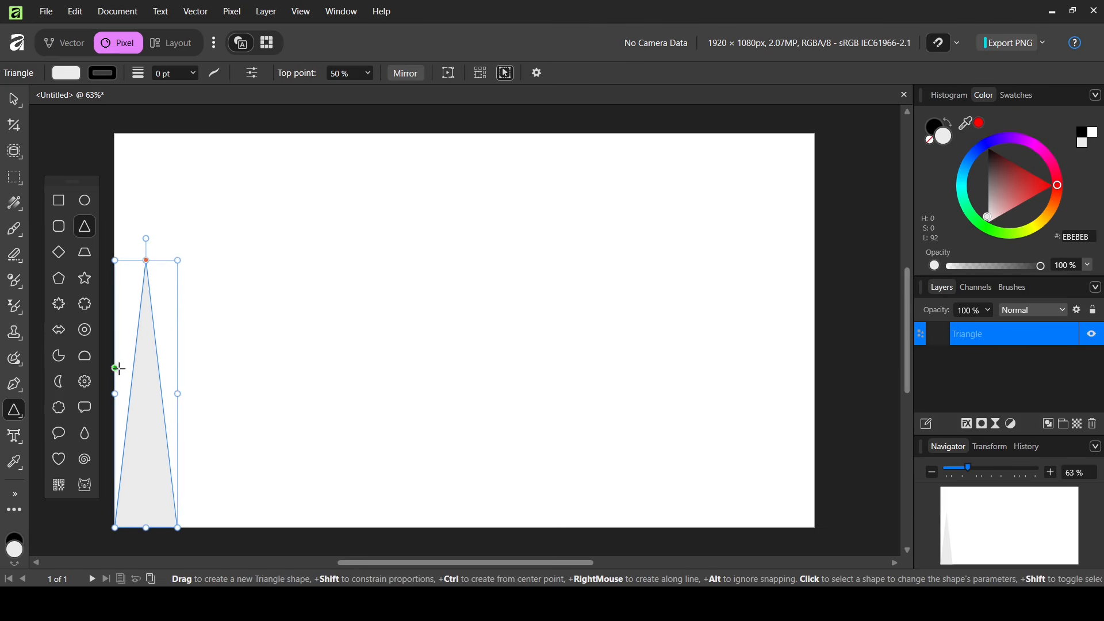
left_click(1016, 182)
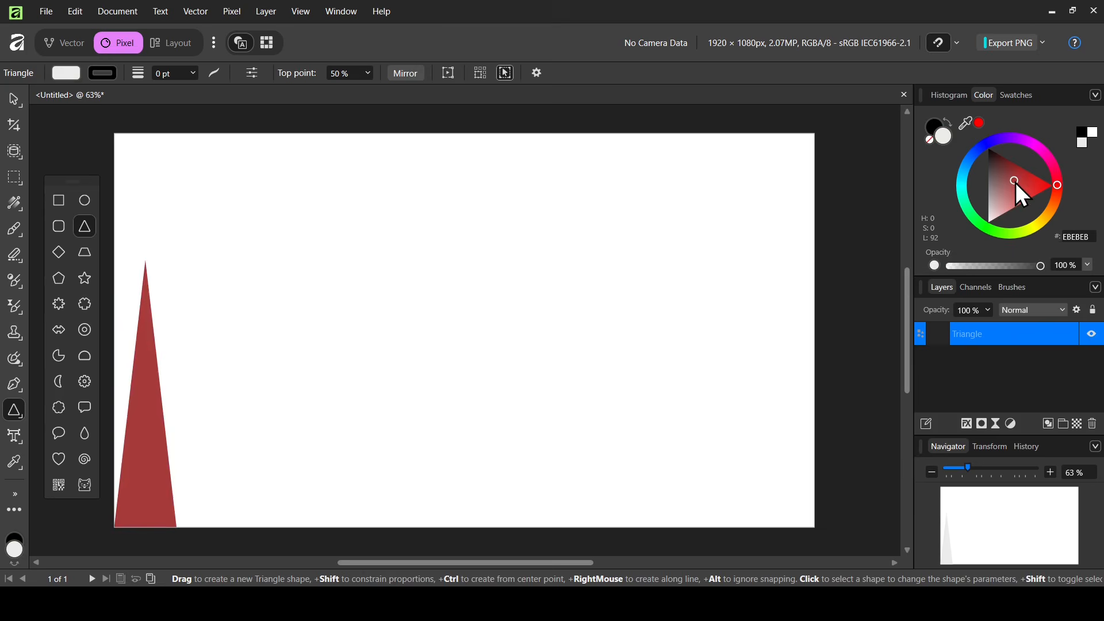
left_click_drag(1016, 182, 979, 133)
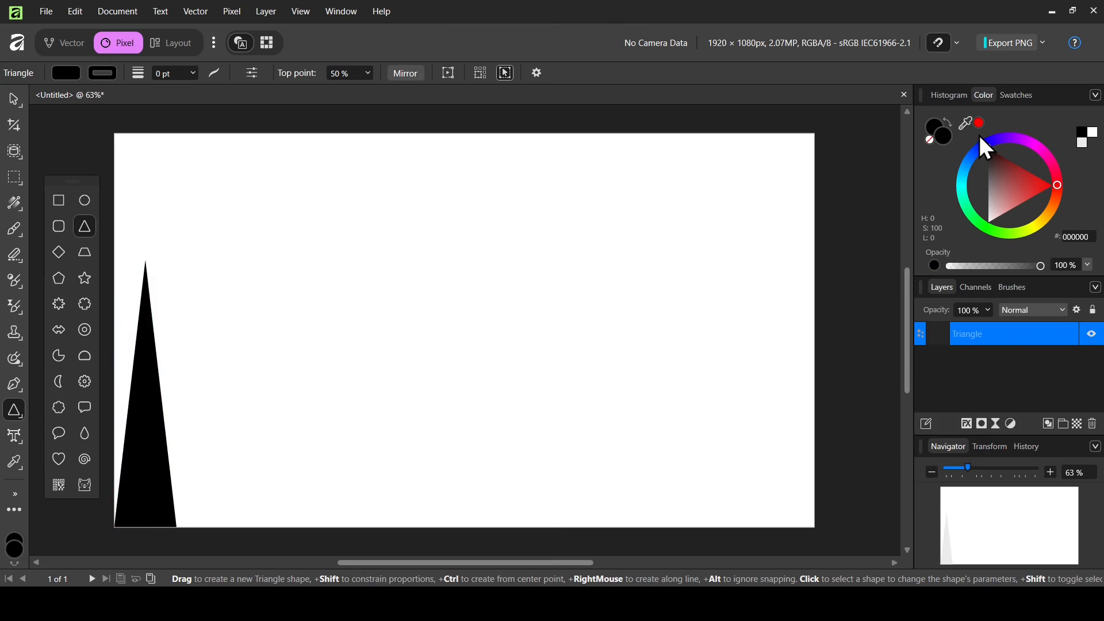
Resize the triangle about its centre to 10 px wide and 700 px high.
left_click(990, 447)
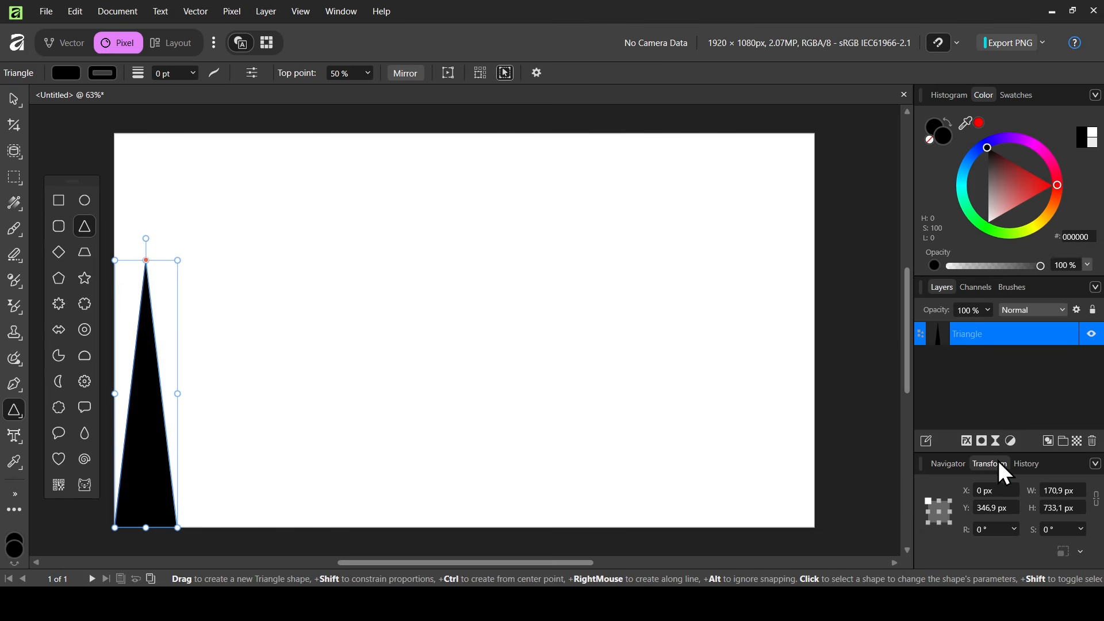
left_click(341, 11)
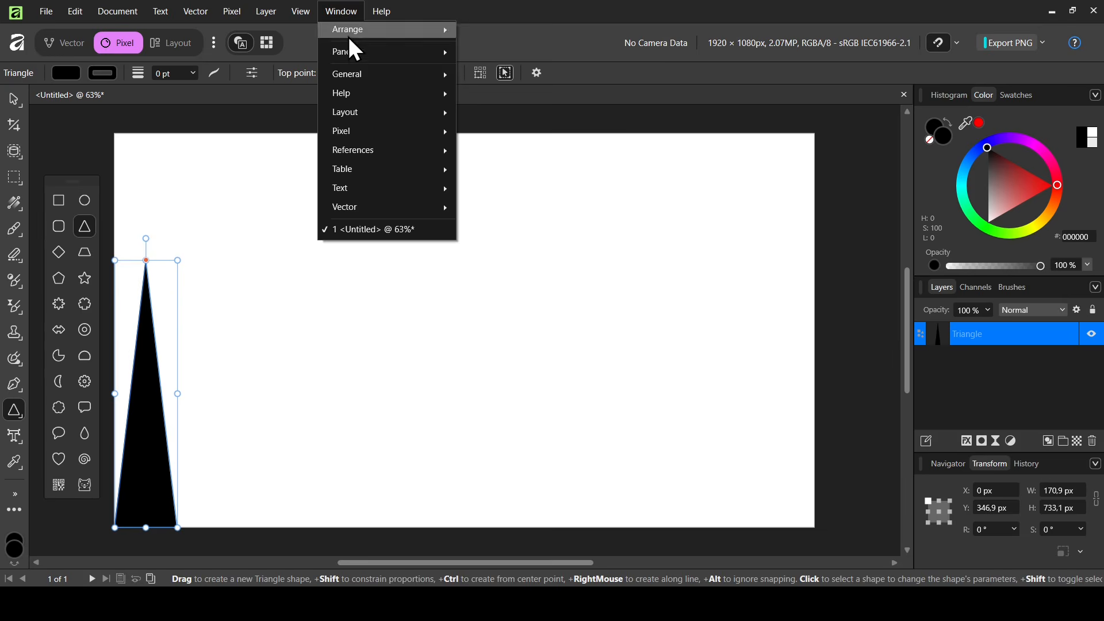
mouse_move(348, 80)
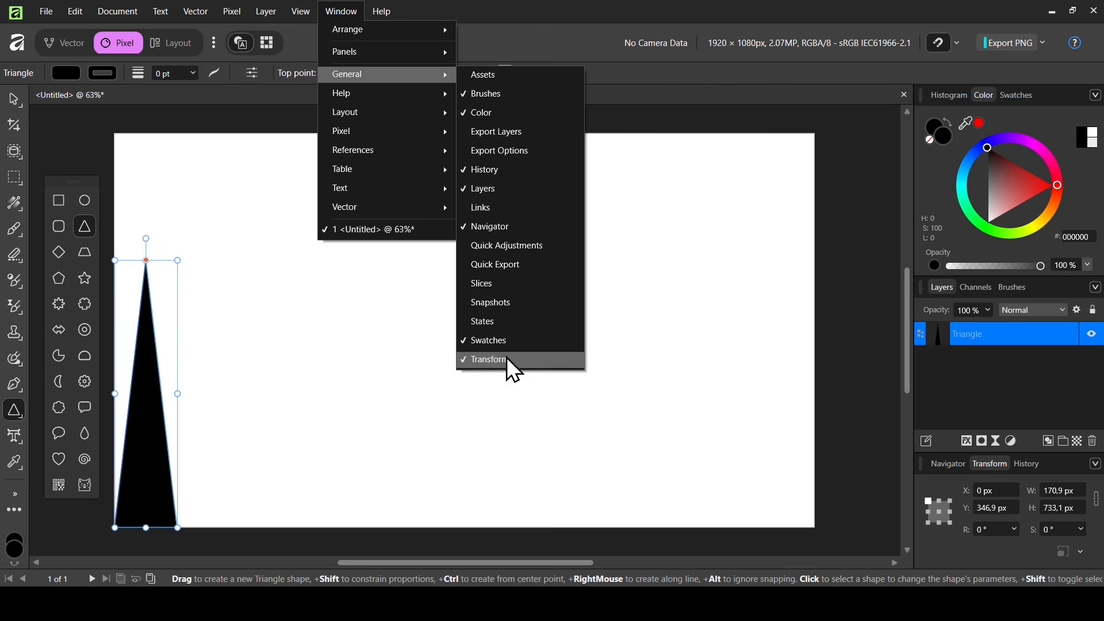
left_click(587, 14)
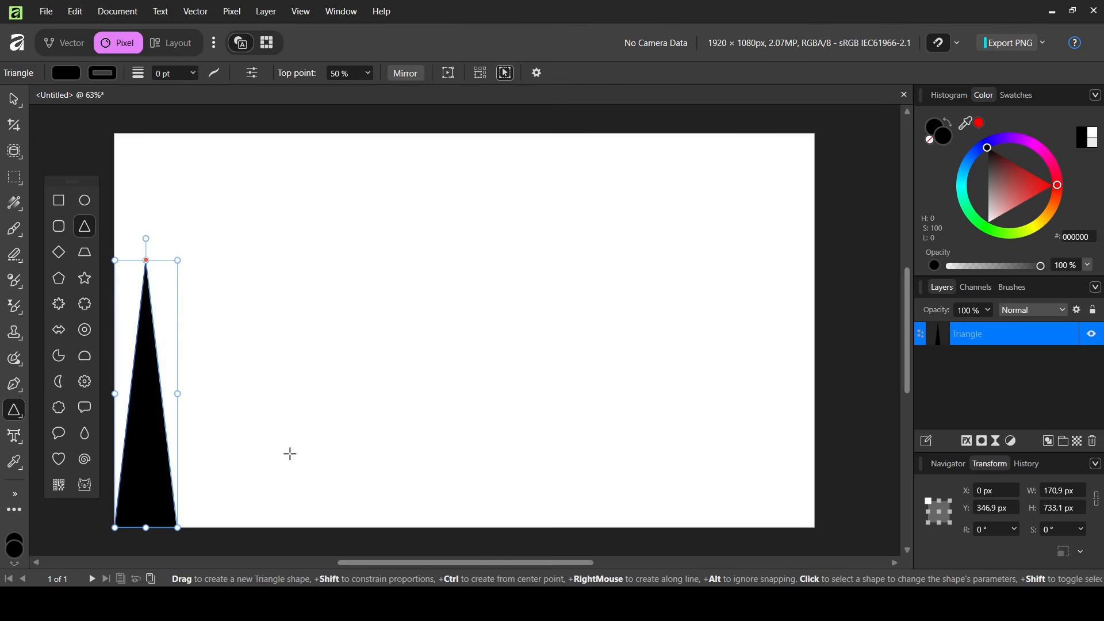
left_click(940, 510)
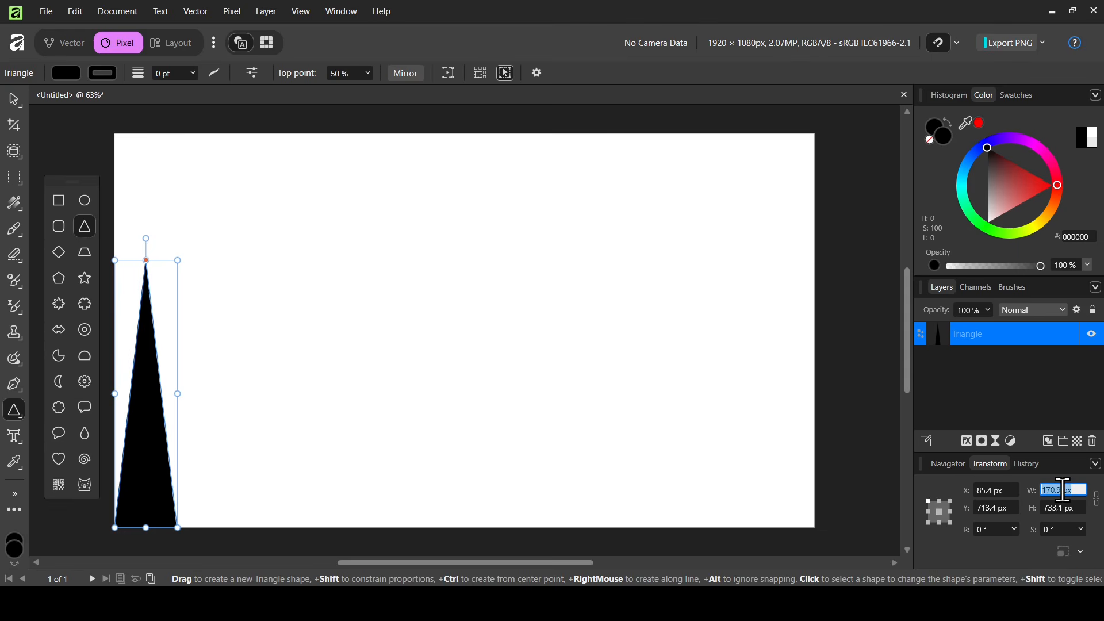
type("10")
key("Return")
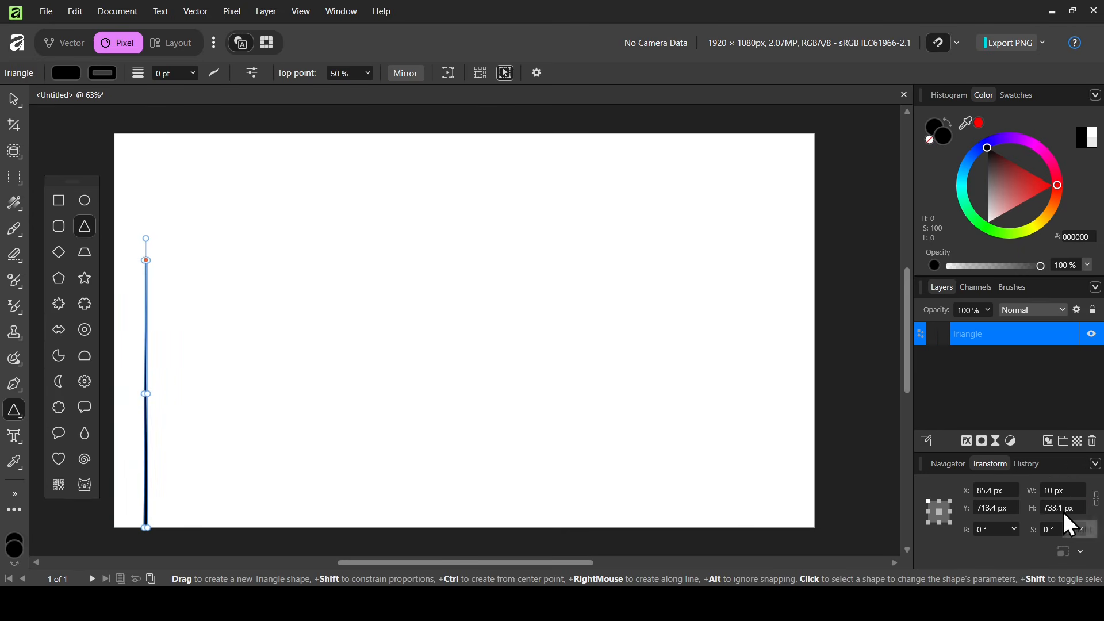
left_click(1064, 507)
type("700")
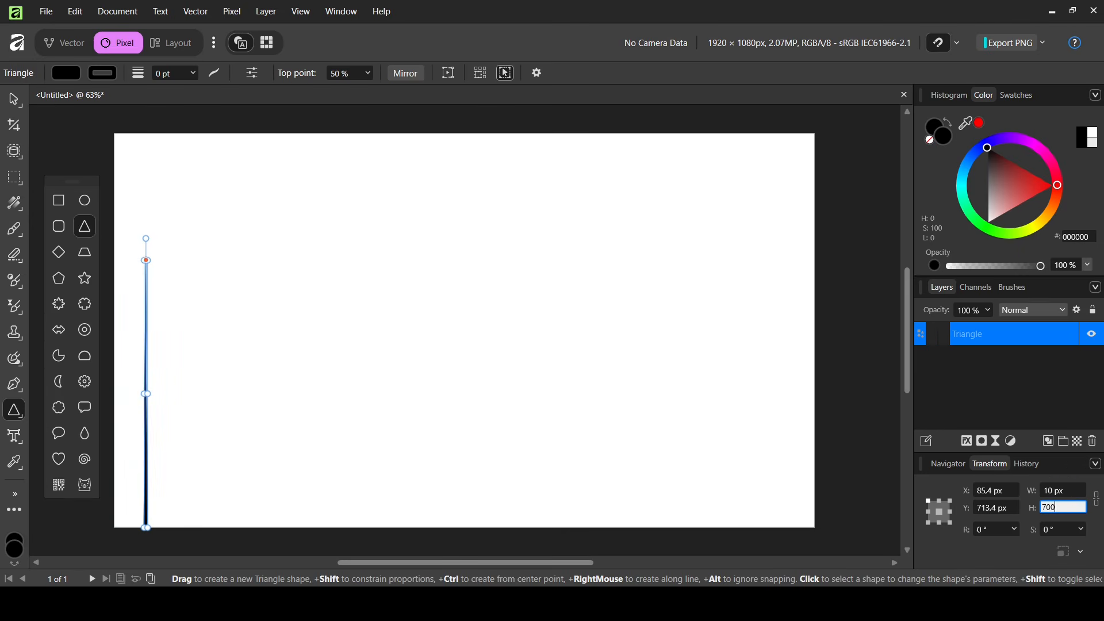
key("Return")
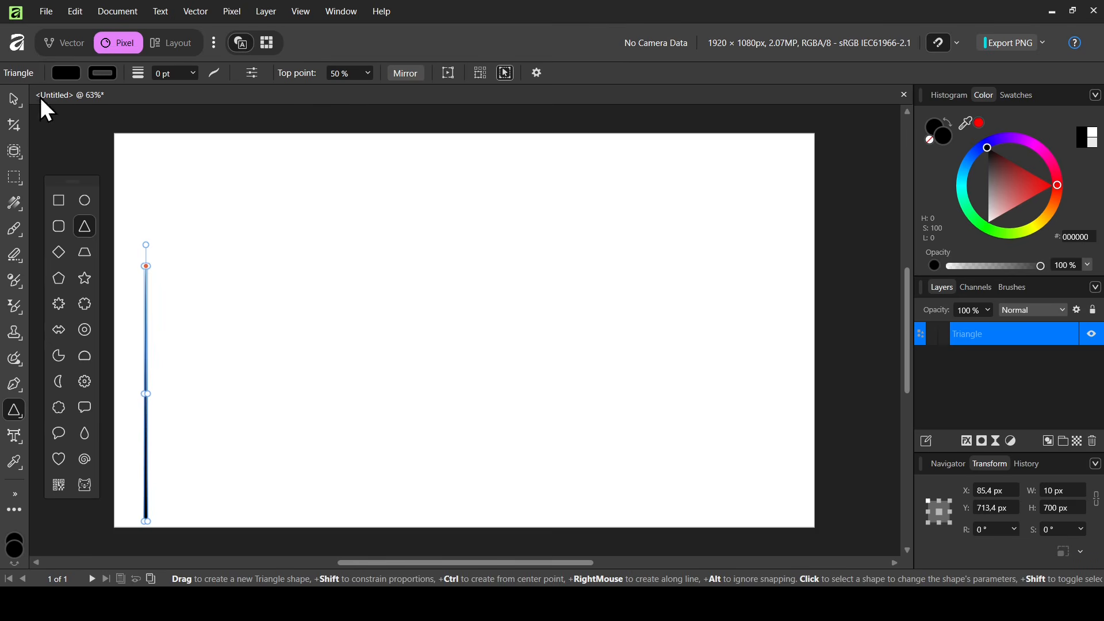
Move the thin triangle so it snaps into the page's lower-left corner.
right_click(17, 97)
left_click(65, 95)
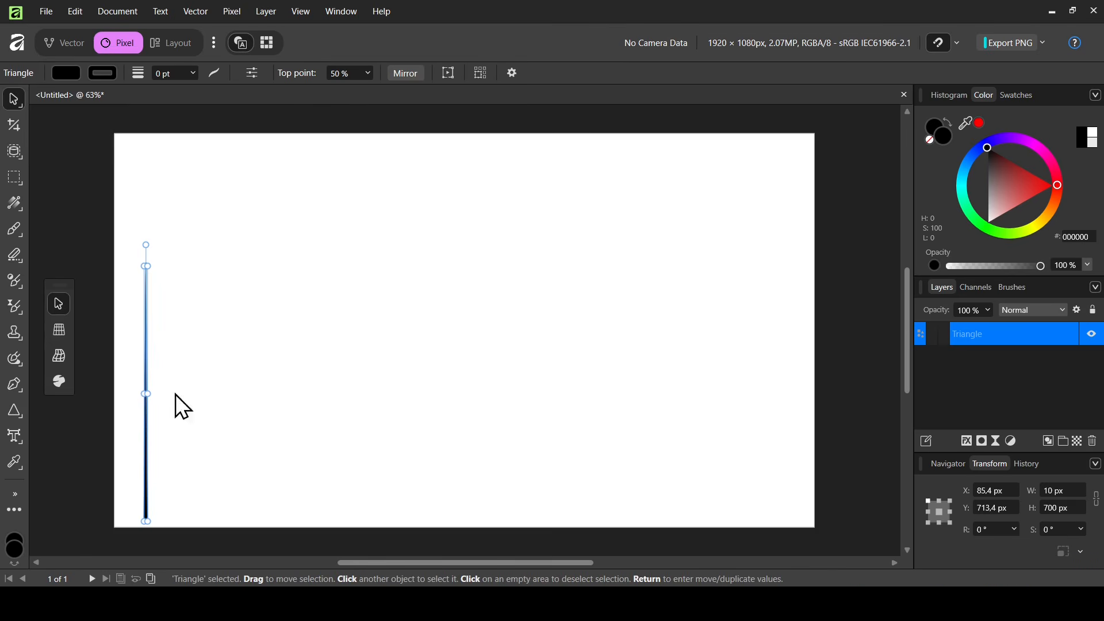
left_click_drag(146, 471, 118, 483)
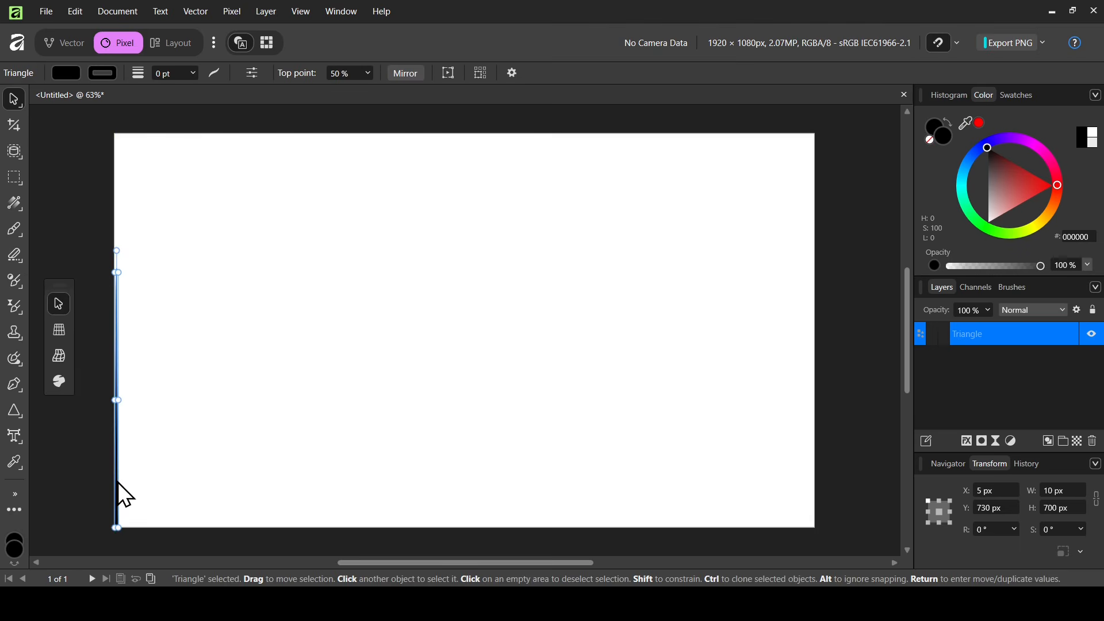
Duplicate the triangle, snap the copy directly beside the original, and lower its tip to make it about 540 px high.
left_click(952, 464)
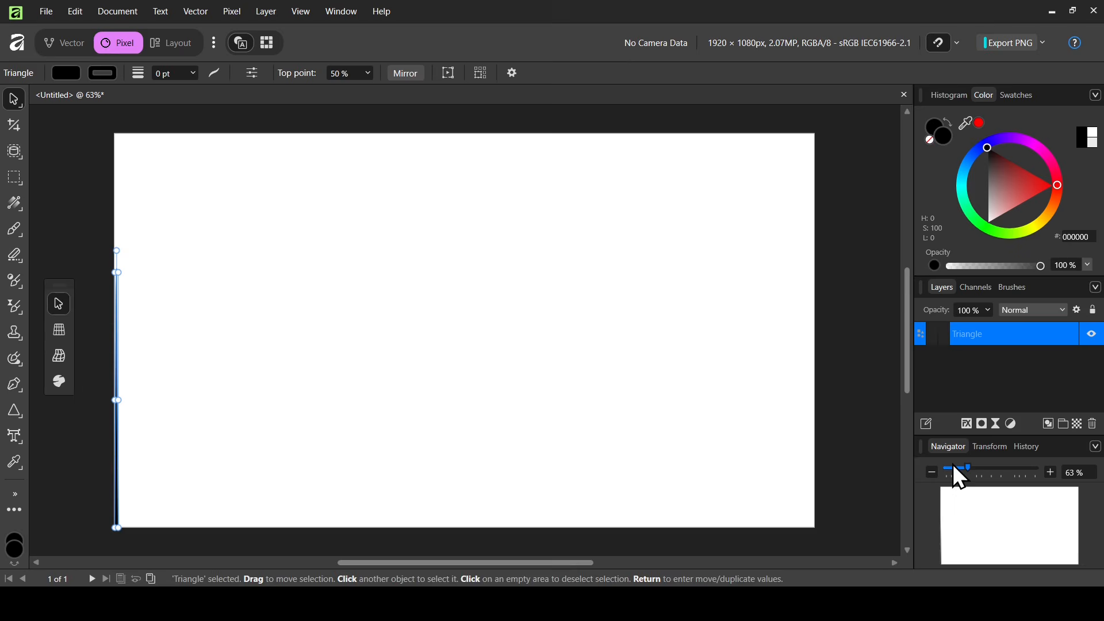
left_click(985, 466)
left_click_drag(524, 565, 441, 564)
left_click_drag(906, 301, 903, 336)
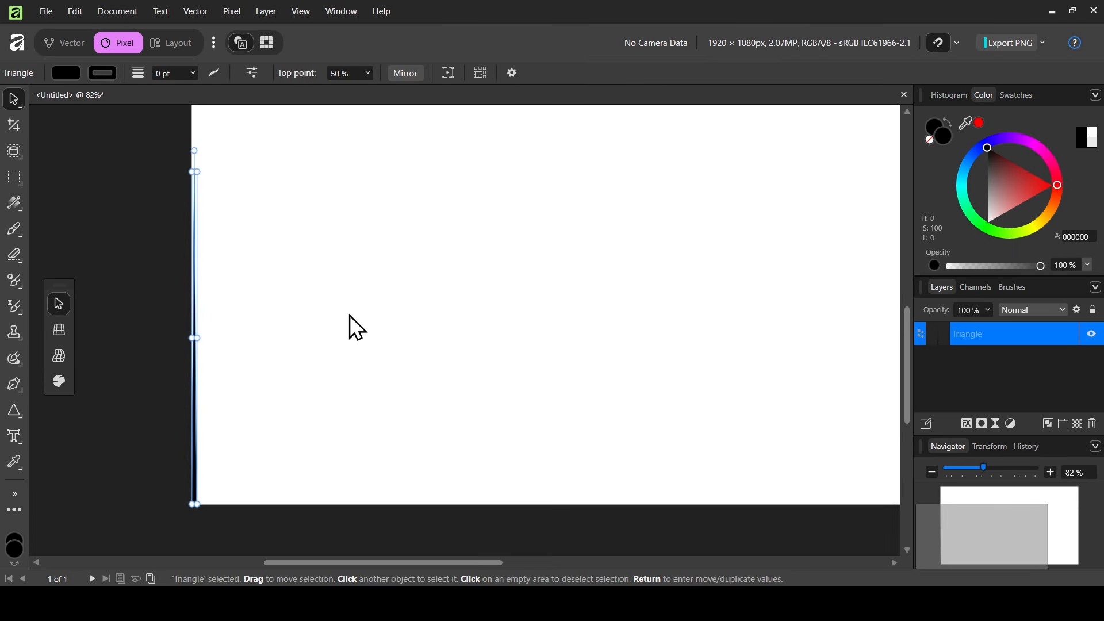
left_click(89, 355)
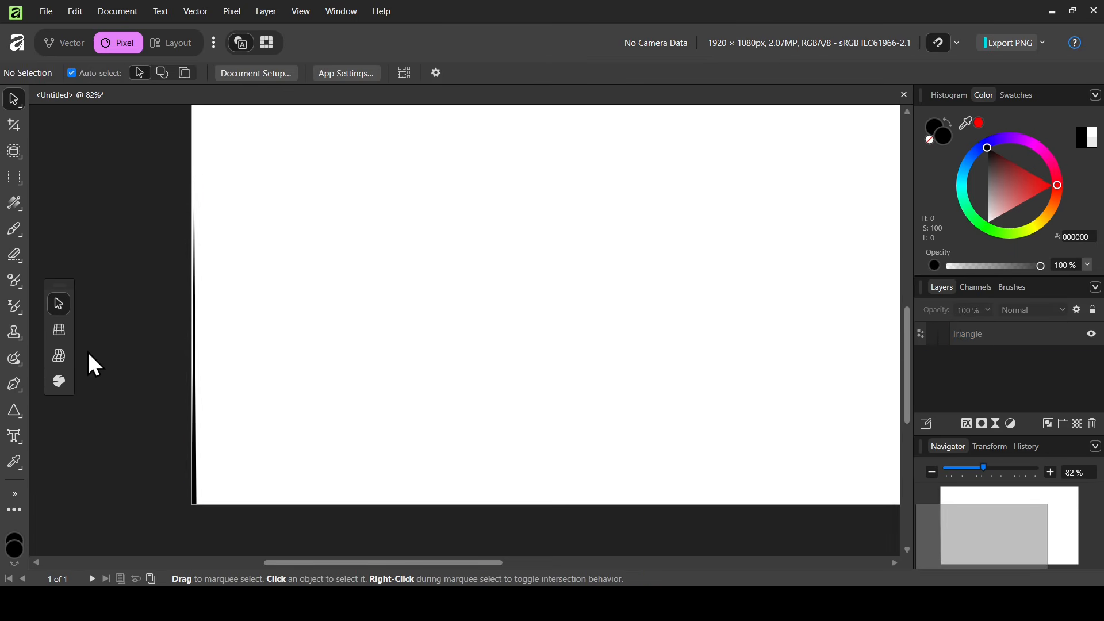
left_click(194, 408)
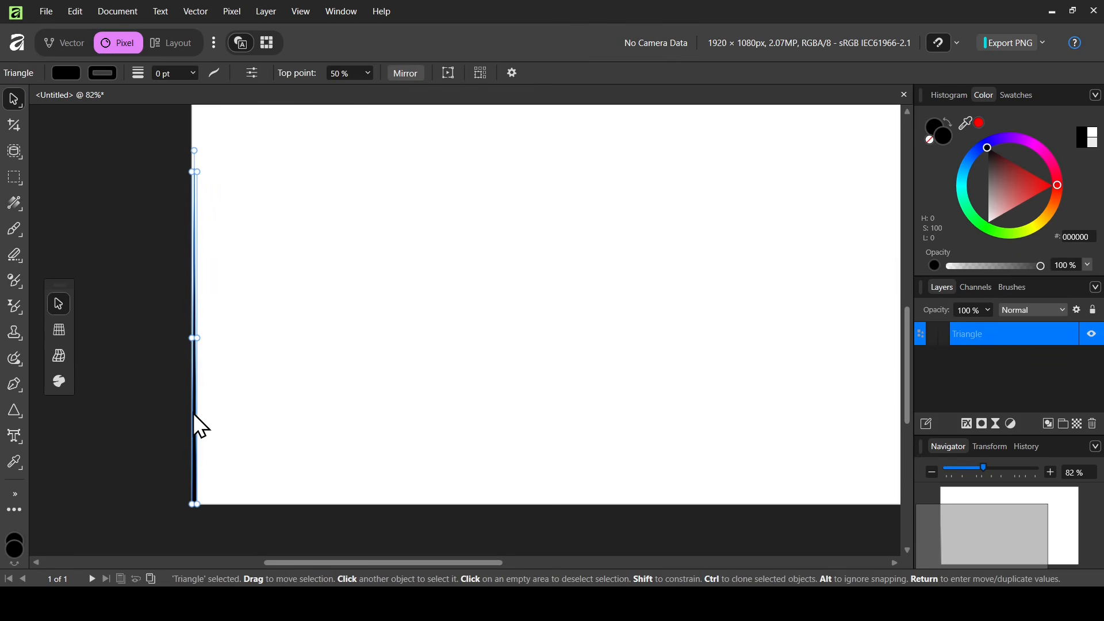
key("ctrl+j")
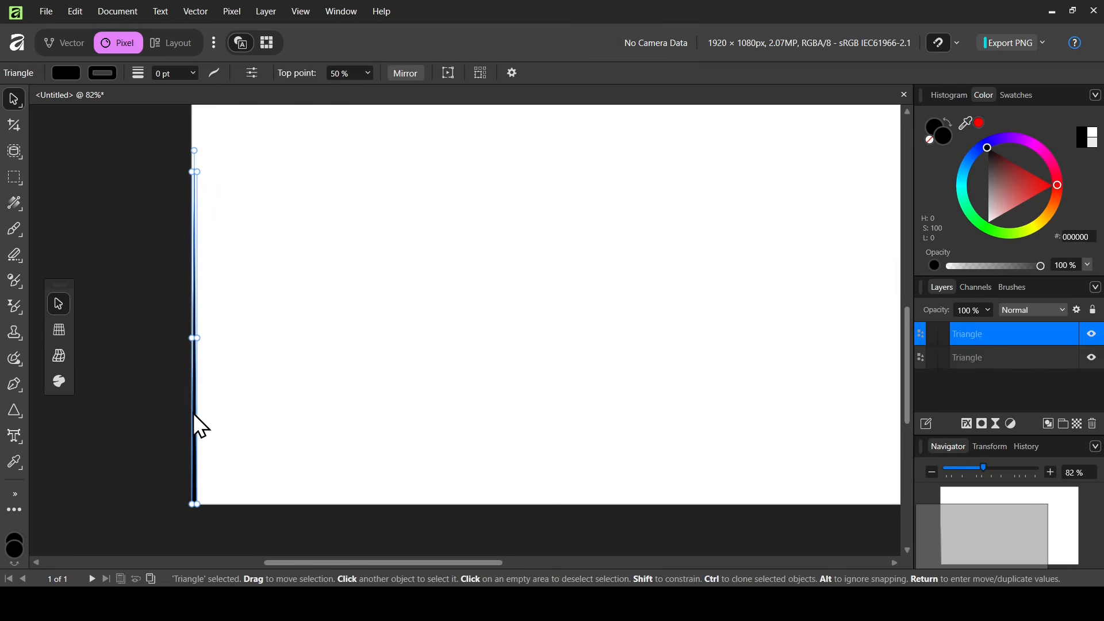
left_click_drag(195, 413, 205, 416)
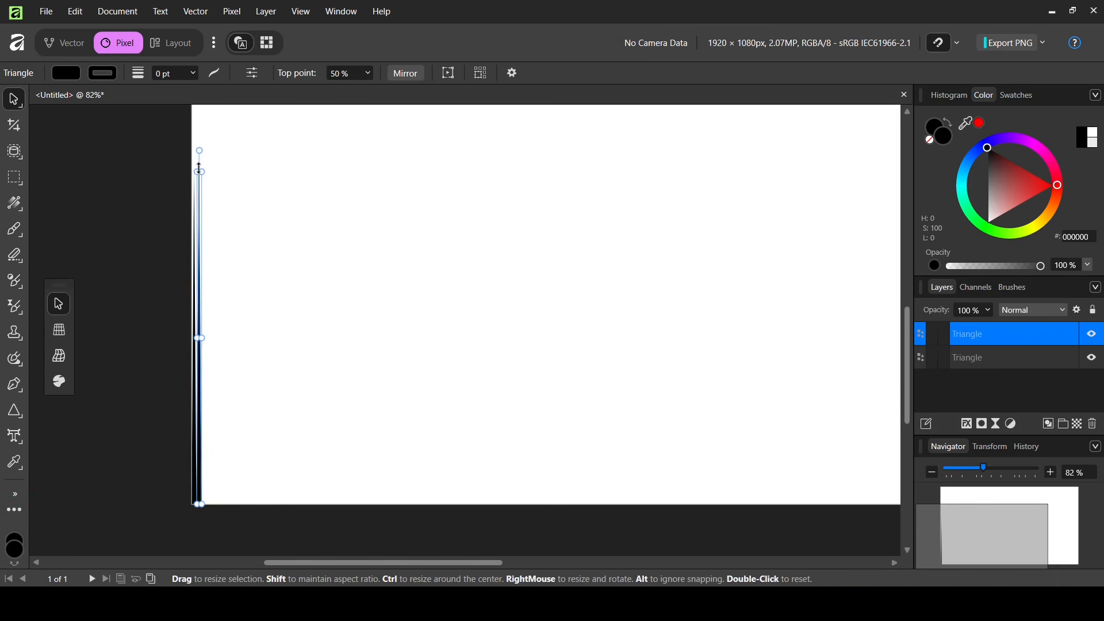
left_click_drag(200, 171, 200, 247)
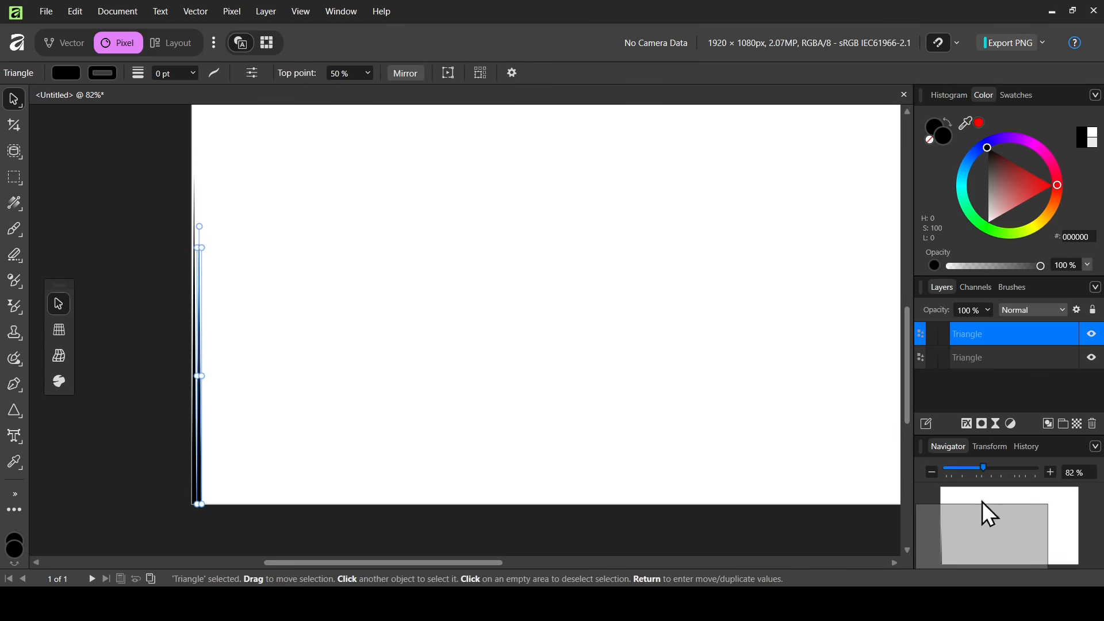
left_click(989, 446)
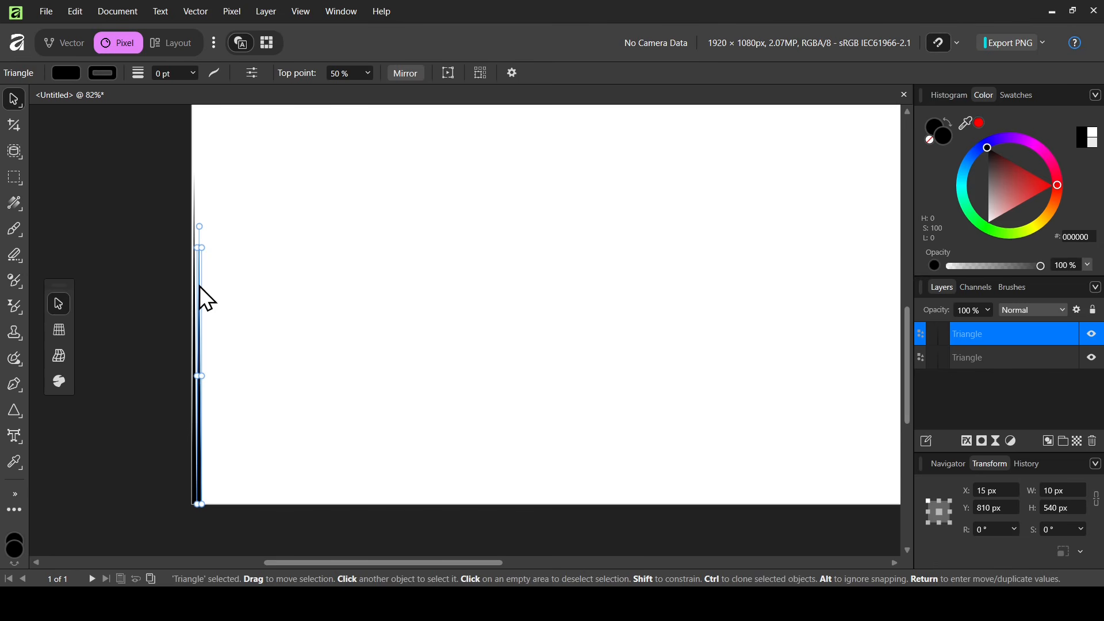
Add two more triangle copies side by side along the page's bottom edge, shortened to about 384 px and 273 px high.
key("ctrl+j")
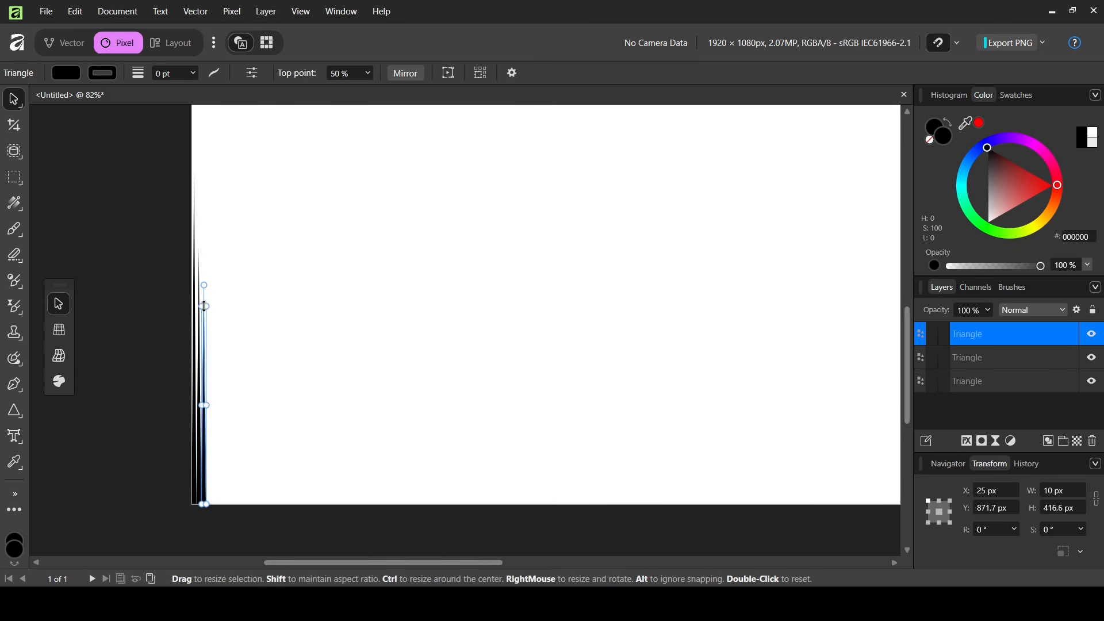
left_click_drag(205, 306, 204, 322)
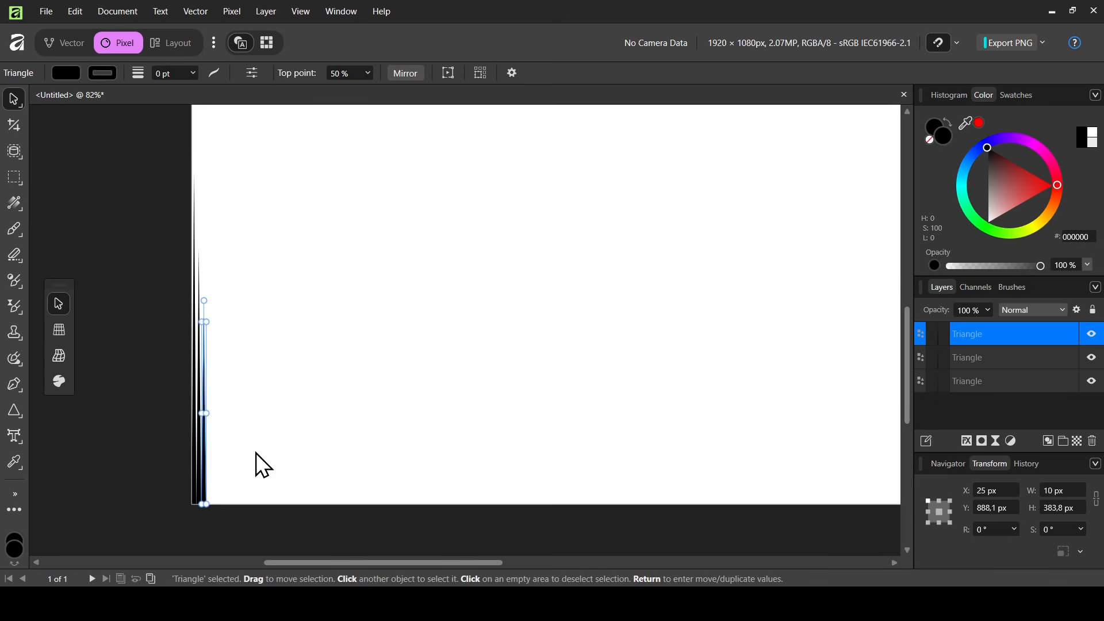
key("ctrl+j")
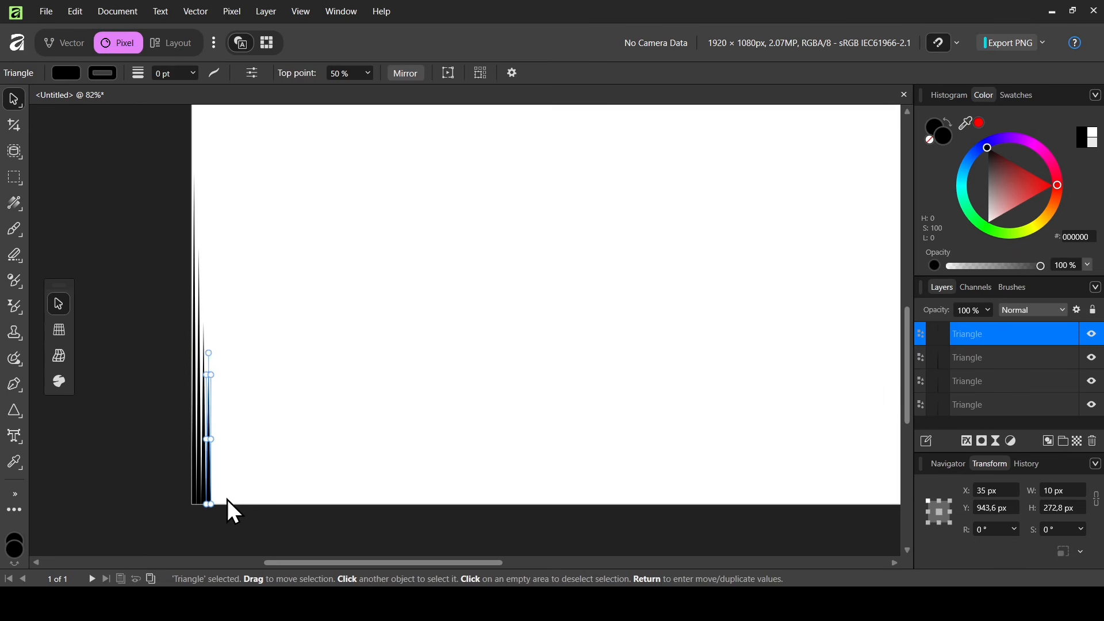
left_click(238, 495)
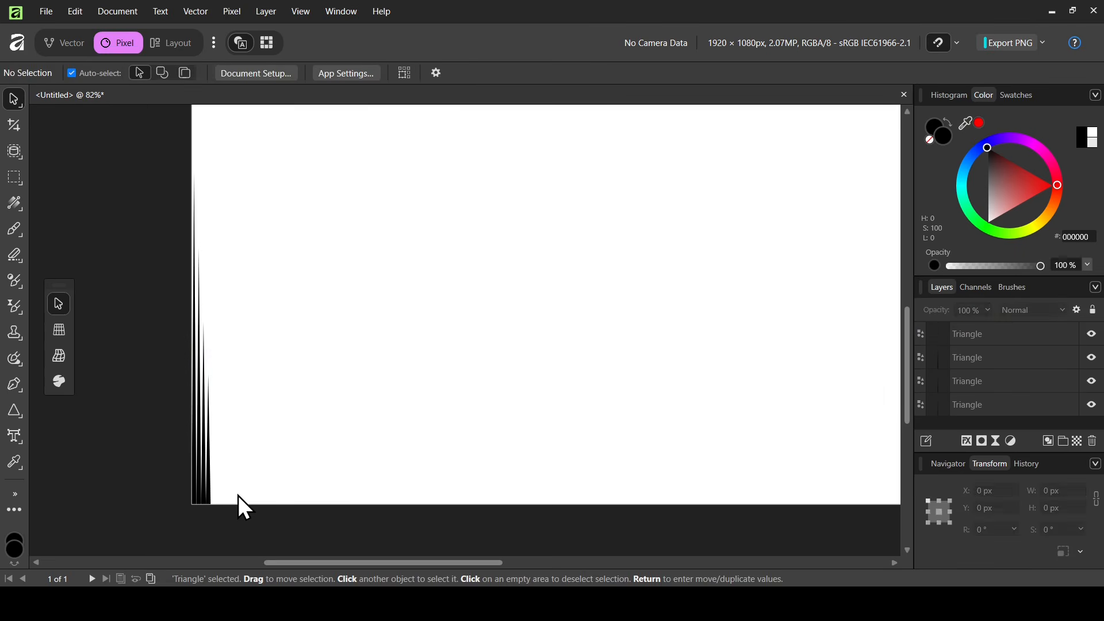
Duplicate the second and third triangles and snap the copies in order at the right end of the row.
left_click(201, 291)
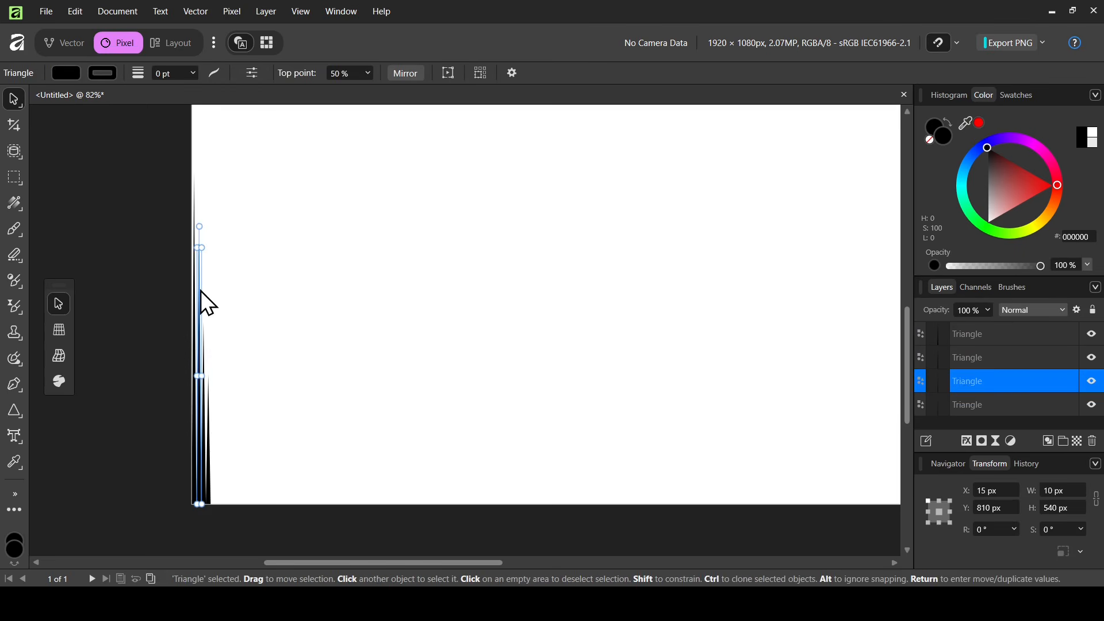
key("ctrl+j")
left_click_drag(201, 297, 218, 301)
left_click(216, 322)
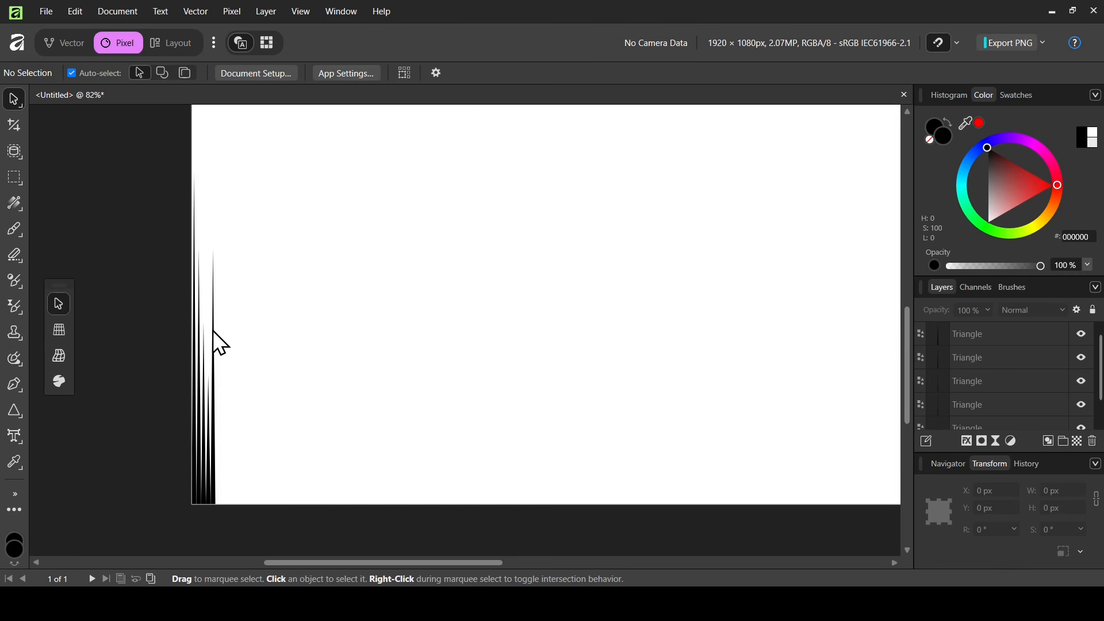
left_click(204, 346)
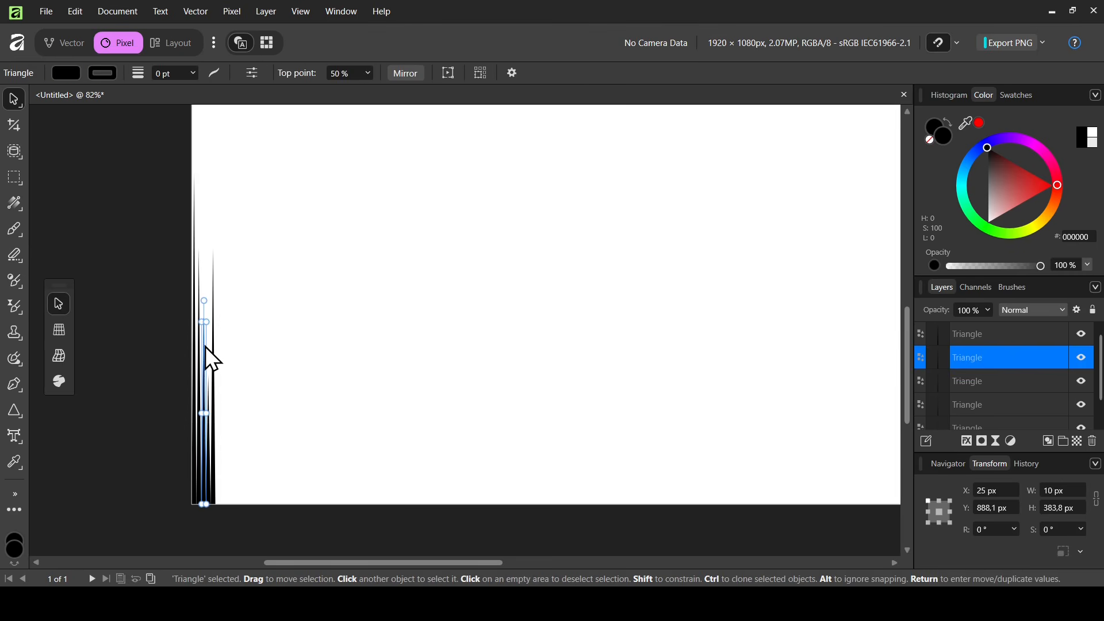
left_click_drag(205, 347, 222, 350)
left_click(264, 450)
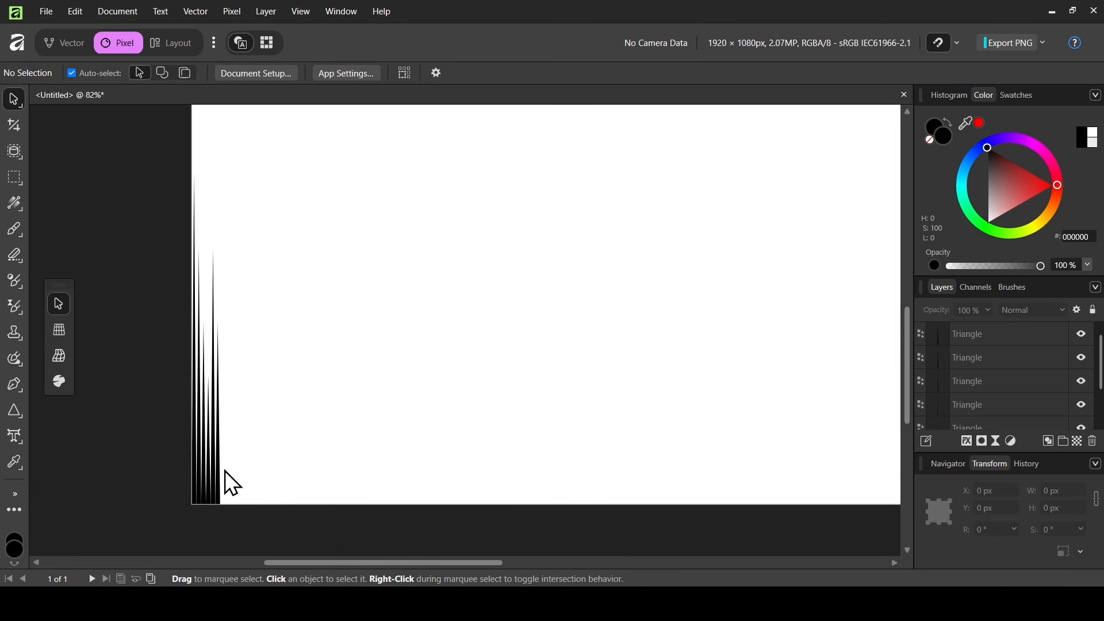
Select all six triangles and group them.
left_click_drag(117, 263, 251, 539)
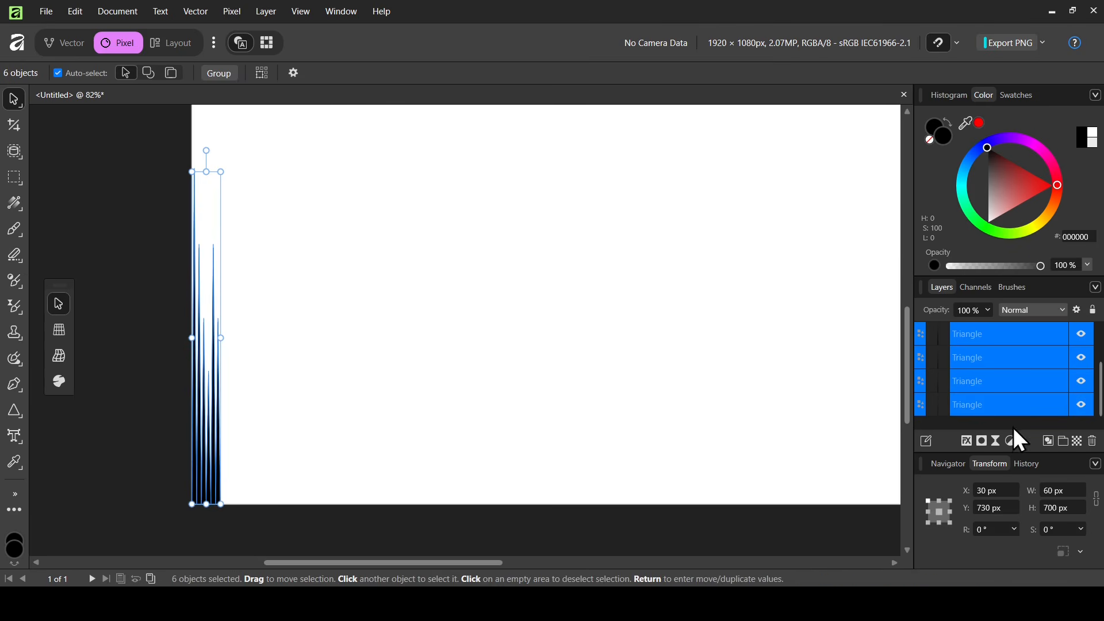
left_click(1065, 441)
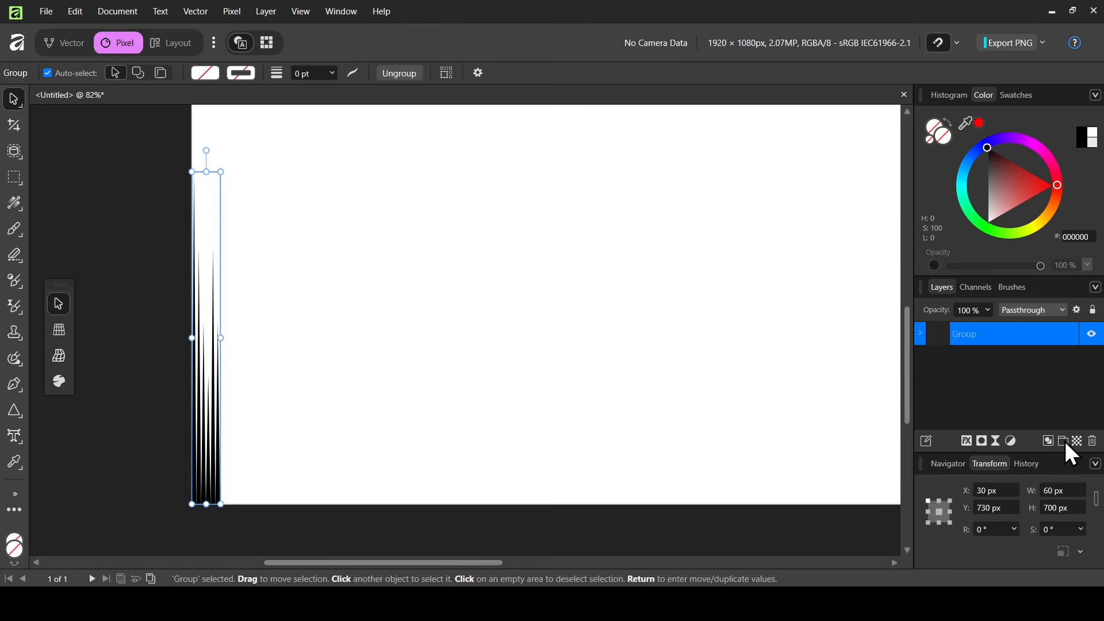
left_click(950, 469)
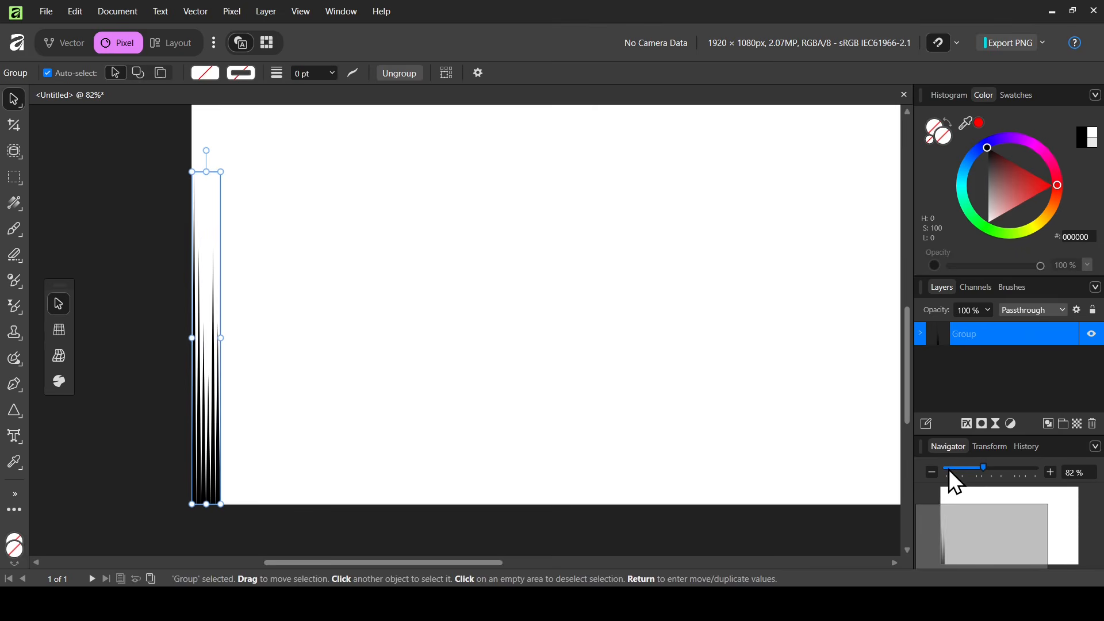
scroll(971, 474, "down", 4)
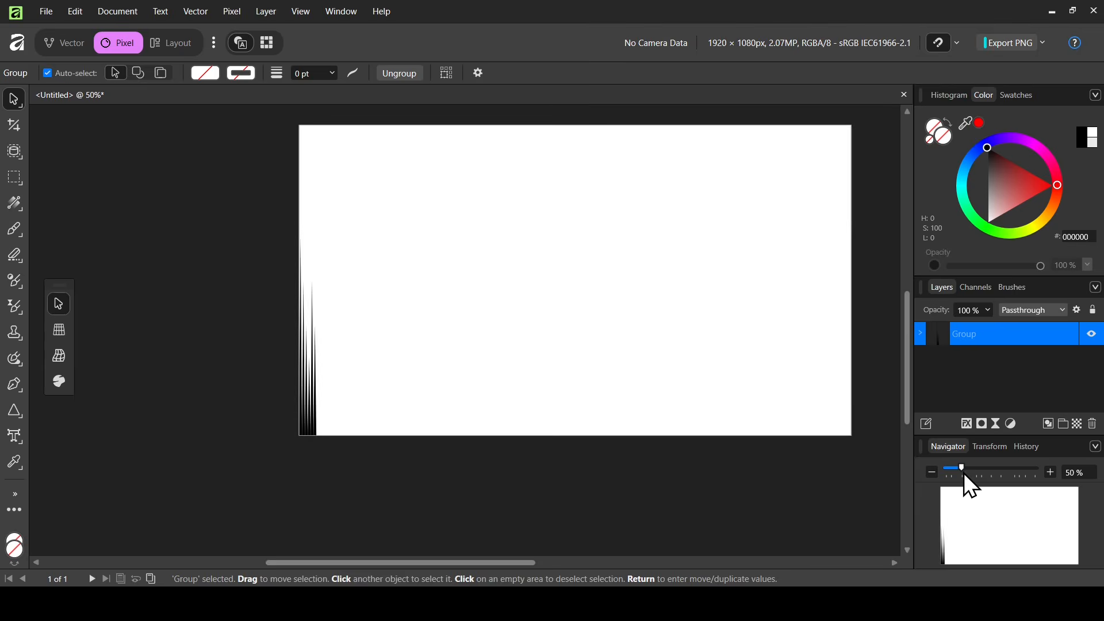
Duplicate the triangle group and snap the copy directly beside the original along the page's bottom edge.
scroll(966, 472, "up", 1)
left_click_drag(481, 564, 530, 559)
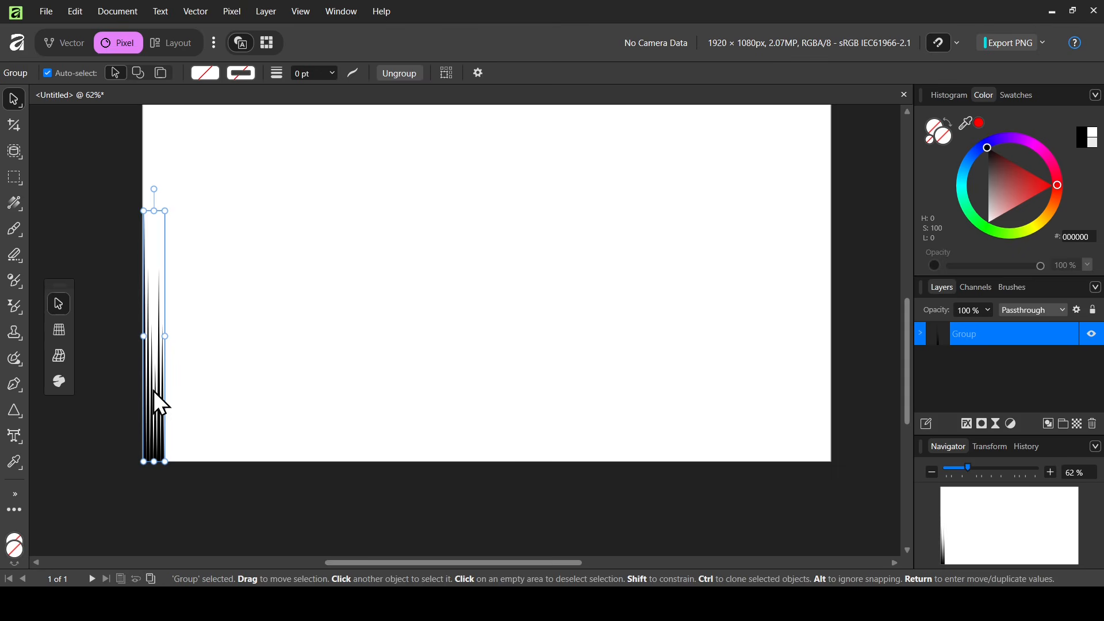
key("ctrl+j")
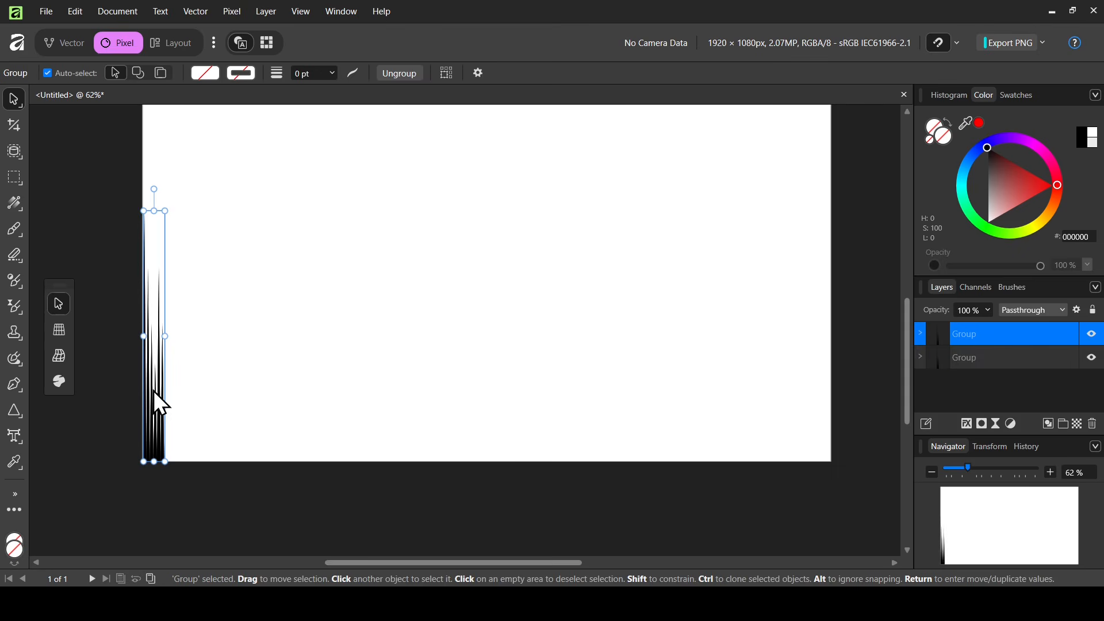
left_click_drag(156, 391, 182, 390)
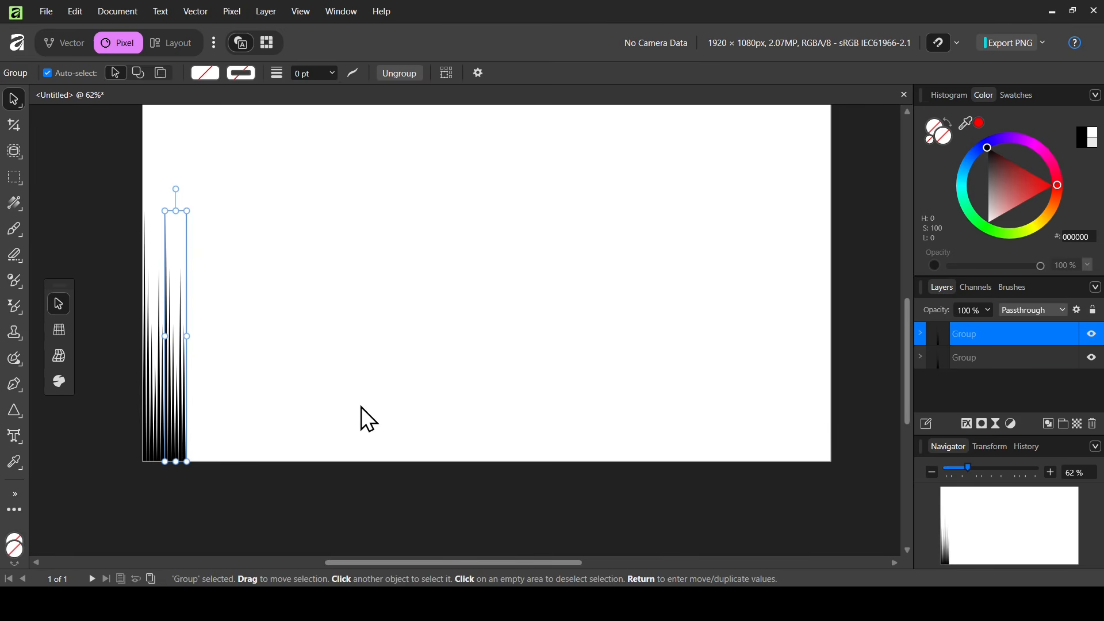
Repeat the offset duplication of the triangle group until the row runs past the page's right edge.
key("ctrl+j")
key("ctrl+j")
key("ctrl+j")
key("ctrl+j")
key("ctrl+j")
key("ctrl+j")
key("ctrl+j")
key("ctrl+j")
key("ctrl+j")
key("ctrl+j")
key("ctrl+j")
key("ctrl+j")
key("ctrl+j")
key("ctrl+j")
key("ctrl+j")
key("ctrl+j")
key("ctrl+j")
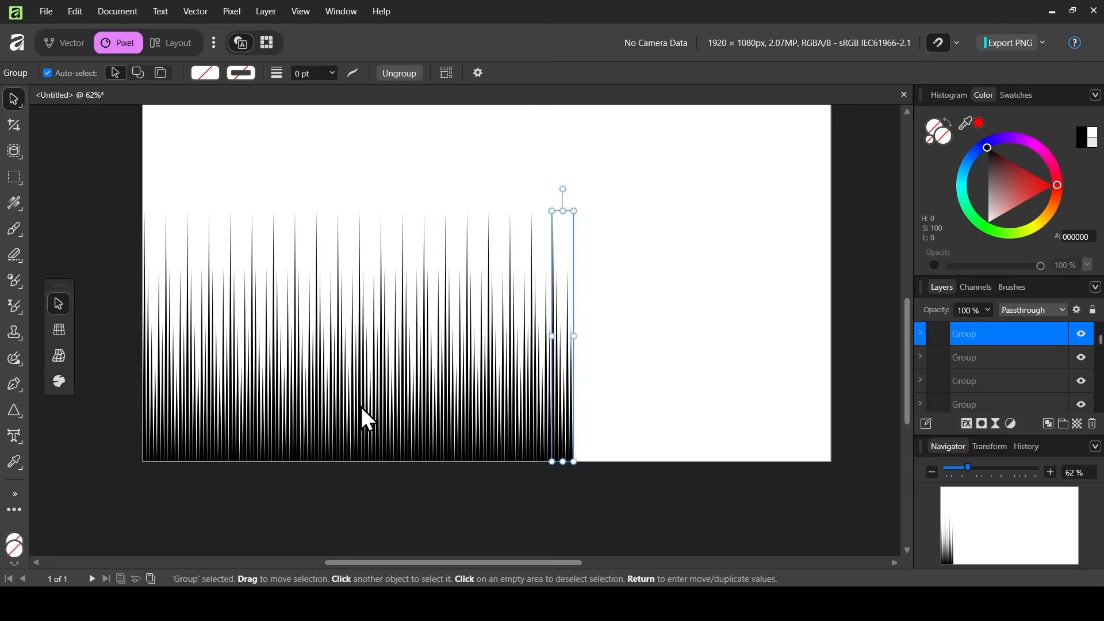
key("ctrl+j")
key("ctrl+j")
key("ctrl+j")
key("ctrl+j")
key("ctrl+j")
key("ctrl+j")
key("ctrl+j")
key("ctrl+j")
key("ctrl+j")
key("ctrl+j")
key("ctrl+j")
key("ctrl+j")
key("ctrl+j")
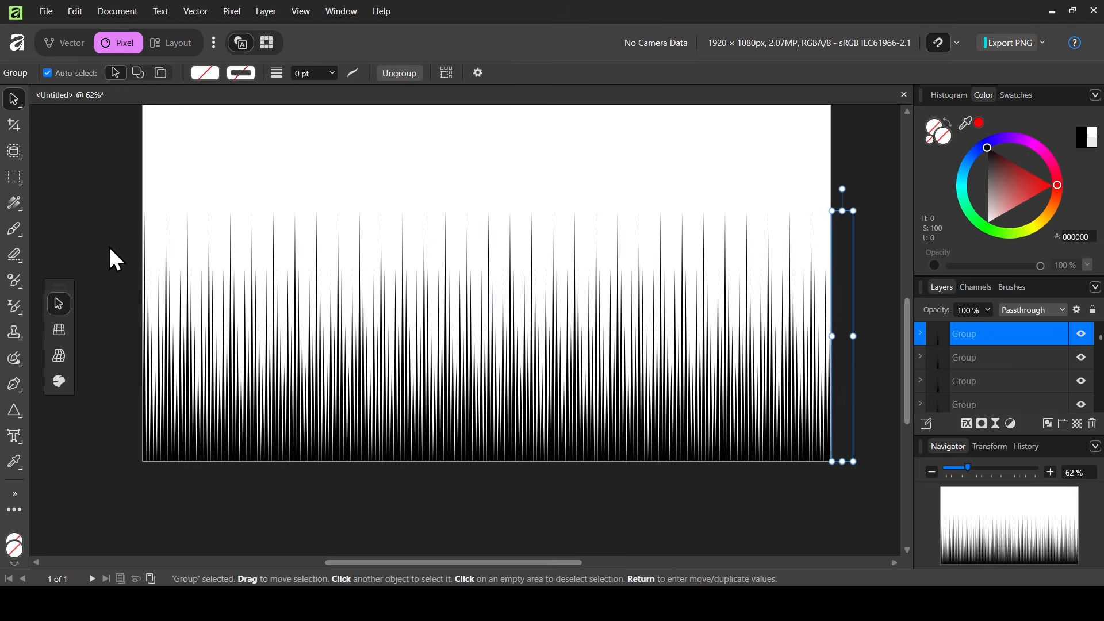
Combine all the triangle groups into one group and apply the Rectangular To Polar distort filter to it.
left_click_drag(110, 248, 903, 491)
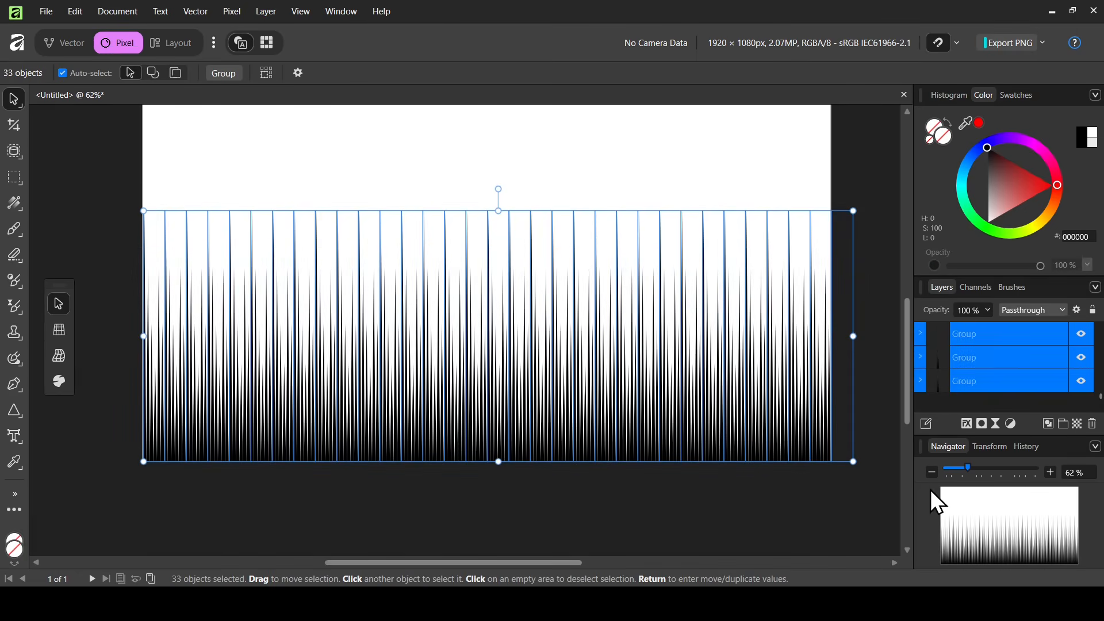
left_click(1064, 424)
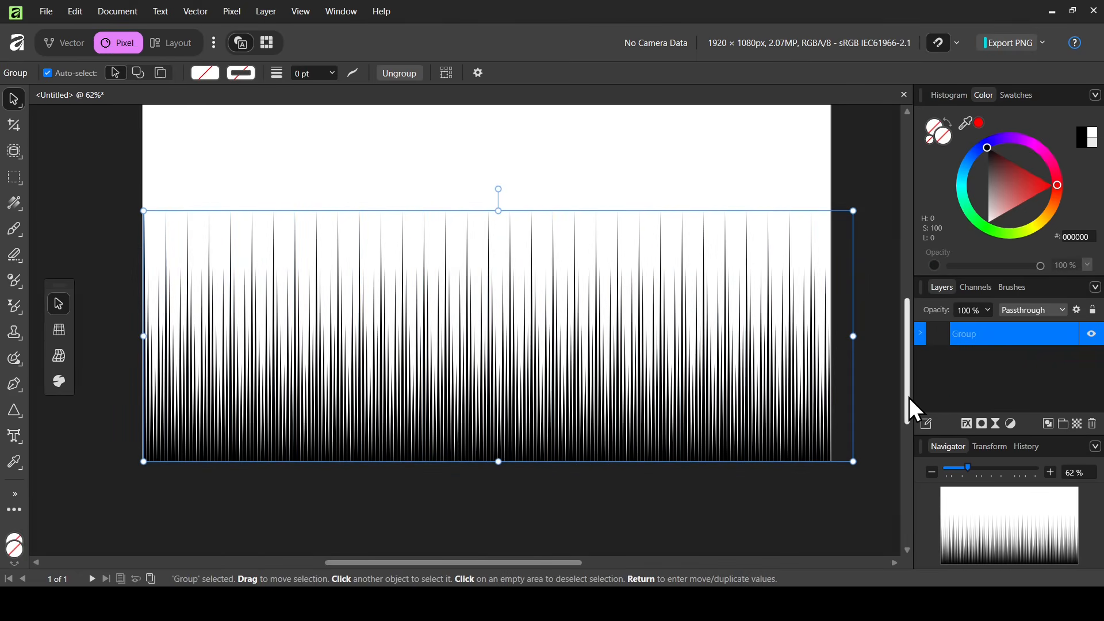
left_click_drag(909, 398, 909, 366)
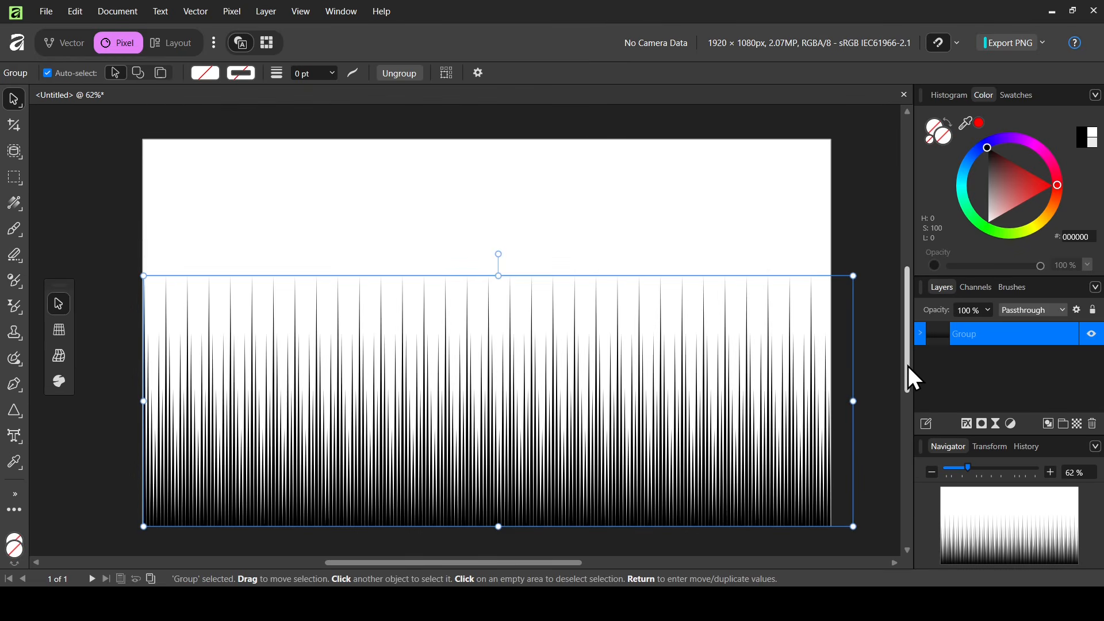
left_click(233, 13)
mouse_move(249, 33)
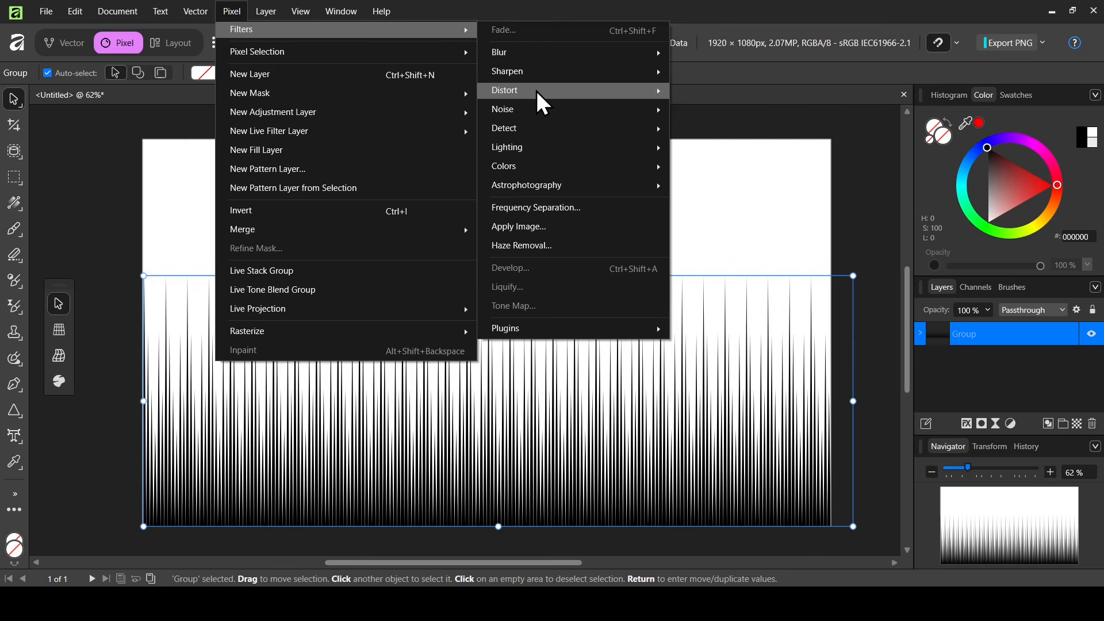
mouse_move(538, 90)
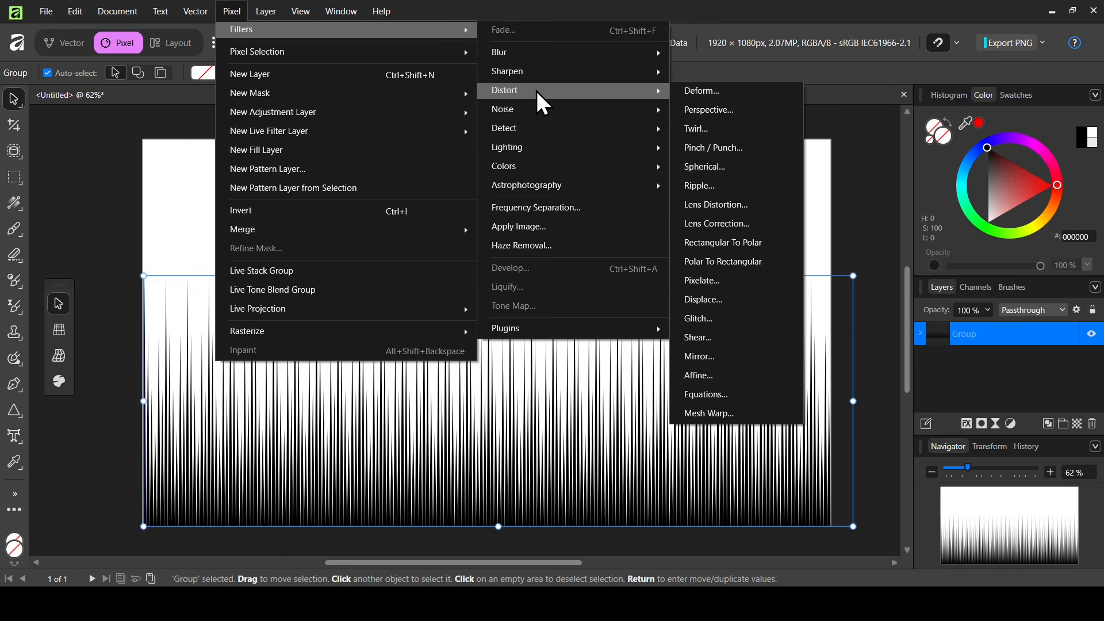
left_click(744, 246)
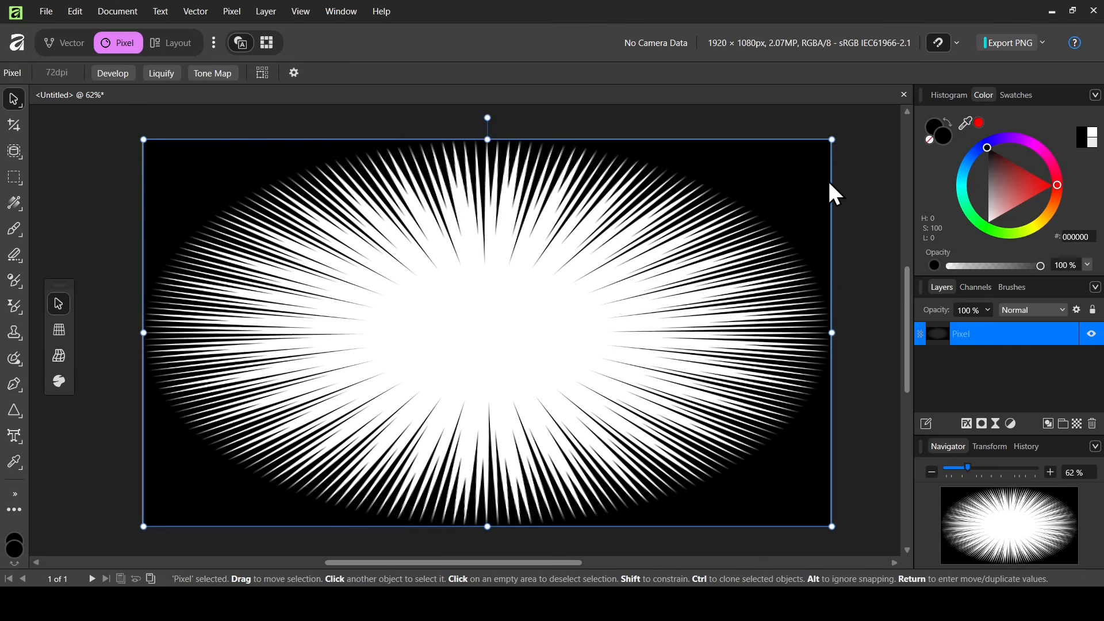
Enlarge the radial burst proportionally about its centre to about 1.6 times its size, pushing its solid black corners beyond the page.
left_click_drag(965, 467, 960, 469)
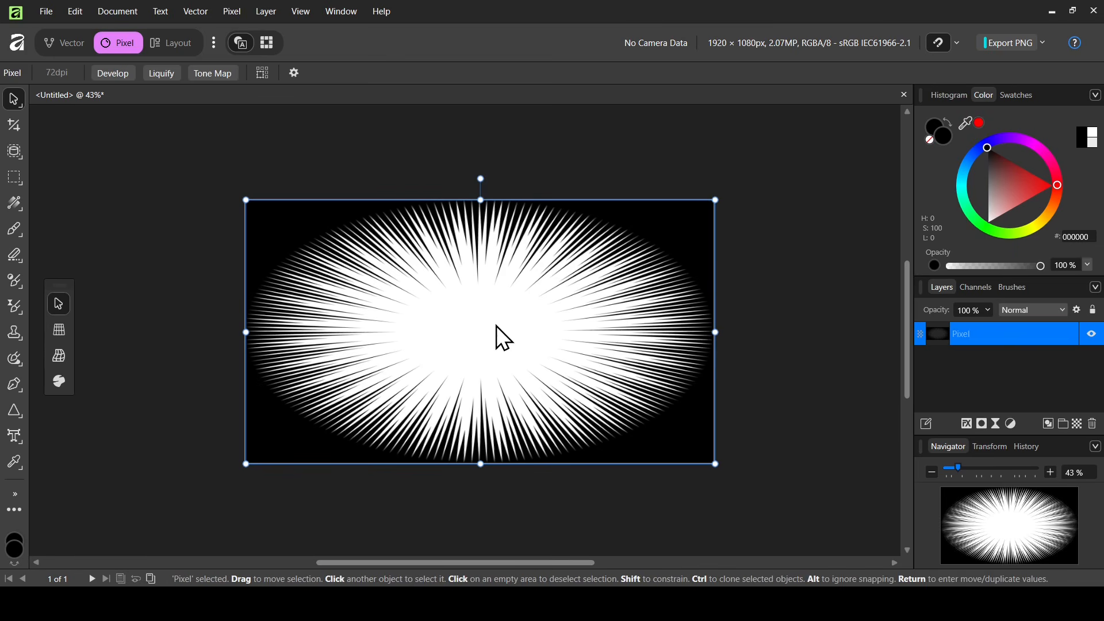
left_click_drag(716, 338, 859, 347)
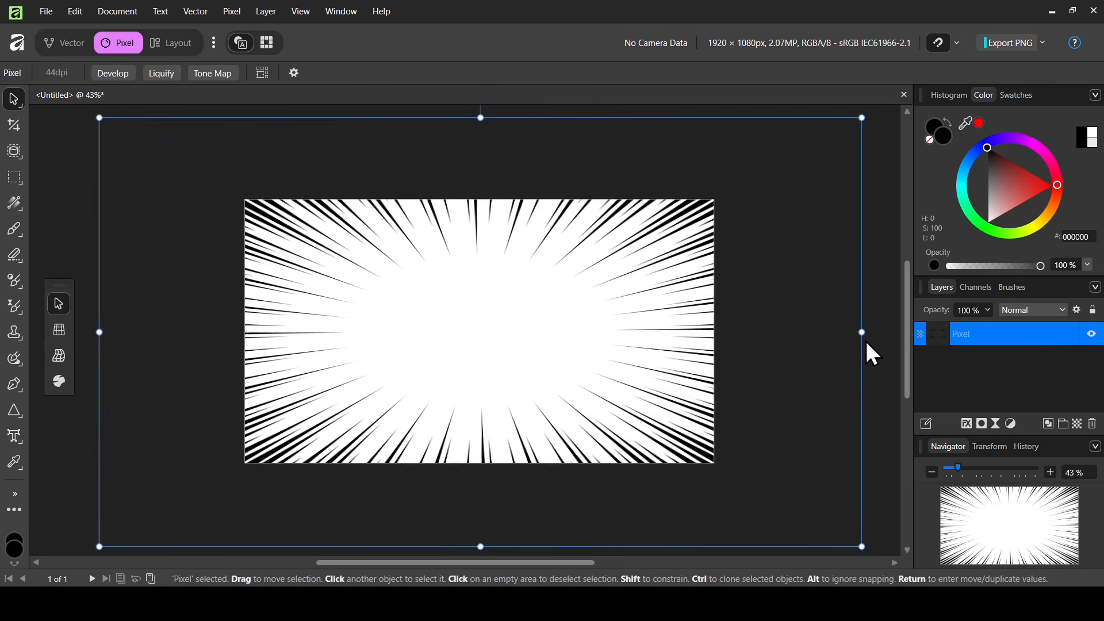
left_click(874, 335)
left_click(857, 335)
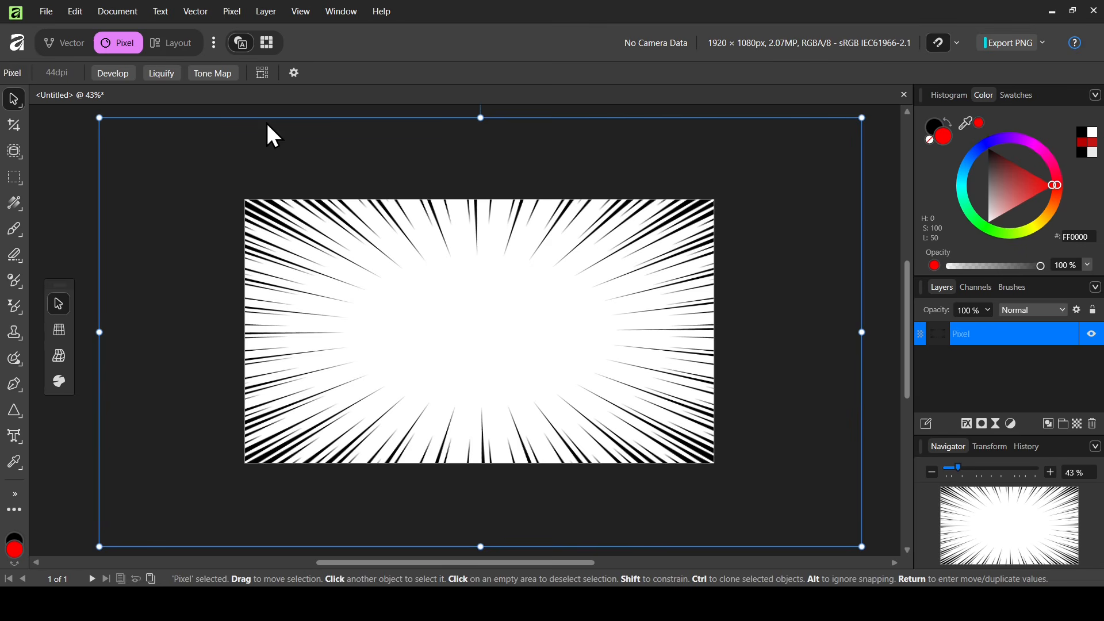
Add a fill layer coloured dark red (BC0000) and place it beneath the burst layer.
left_click(227, 16)
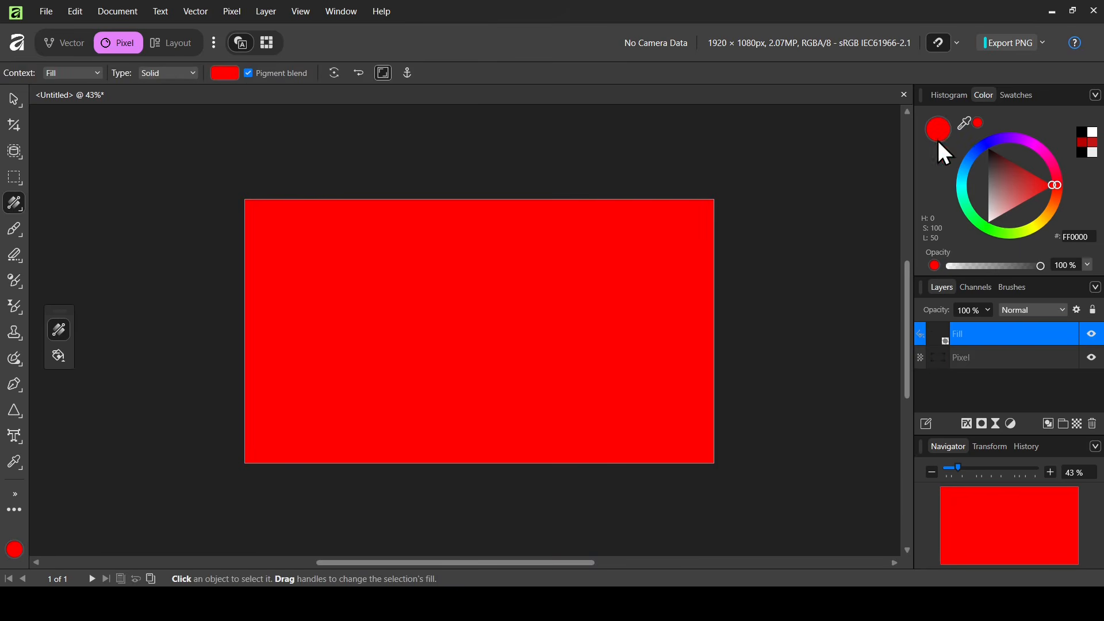
left_click_drag(1019, 169, 1037, 170)
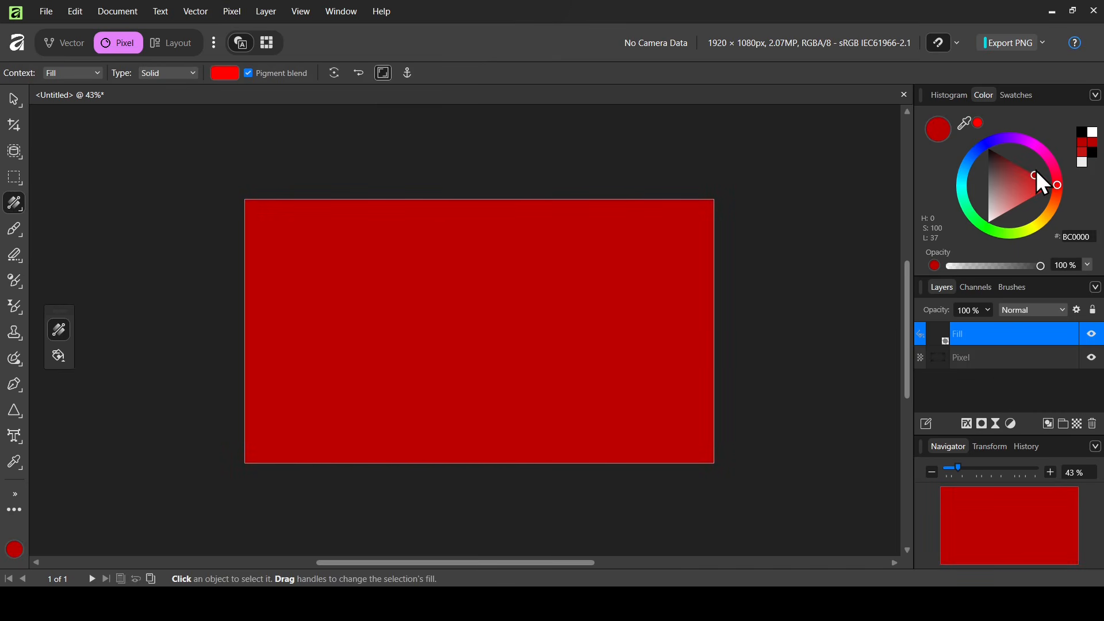
left_click_drag(1003, 335, 1008, 372)
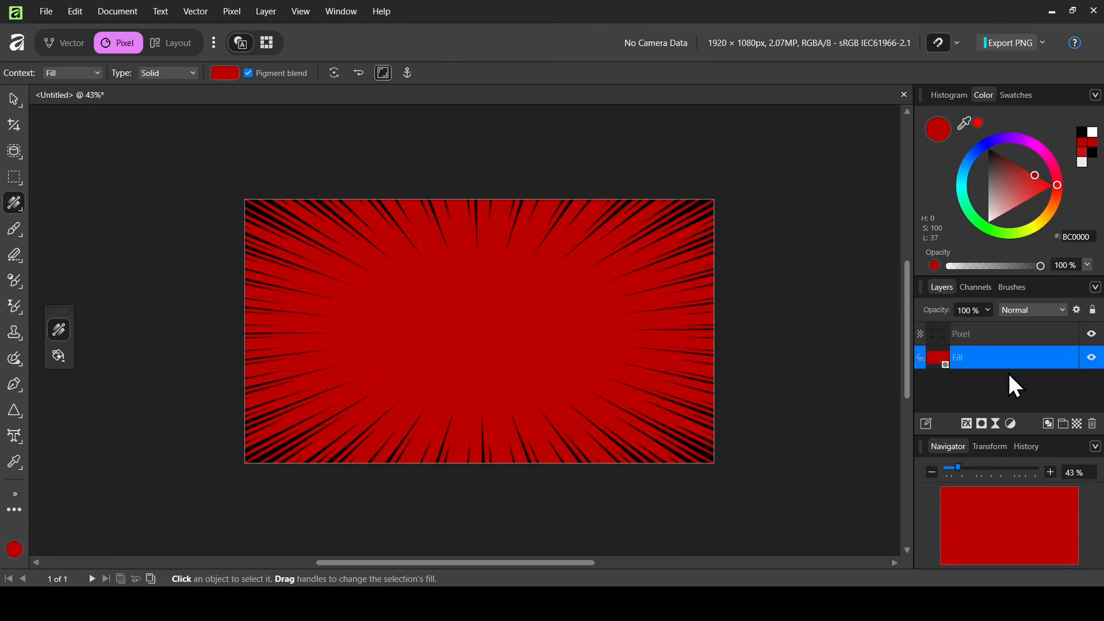
Apply a Color Overlay effect to the burst layer and set its colour to white (FFFFFF).
left_click(985, 336)
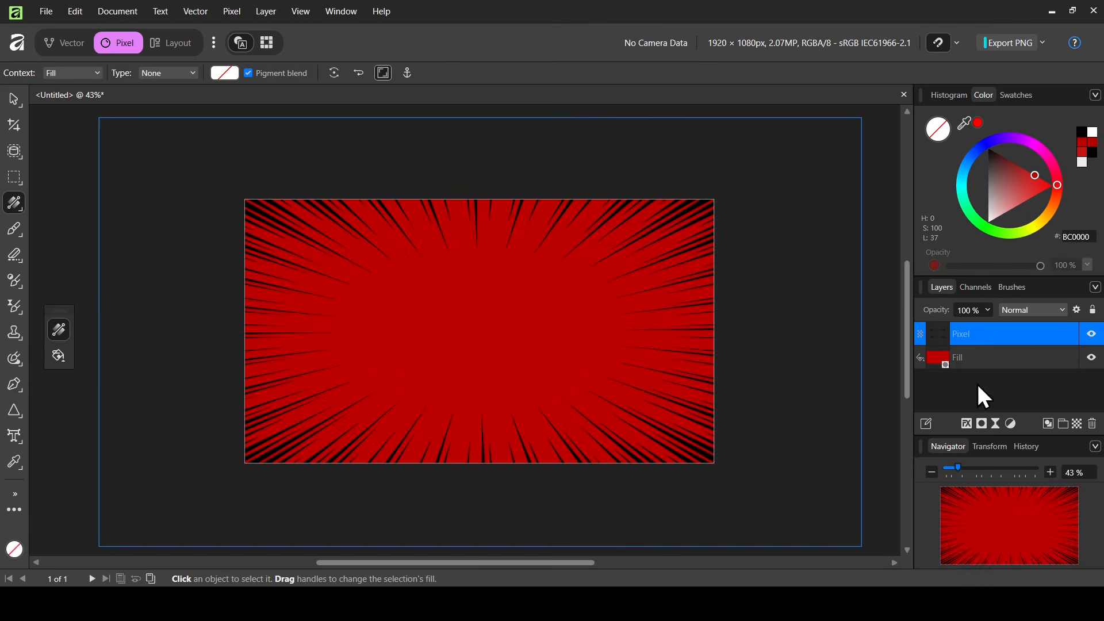
left_click(967, 423)
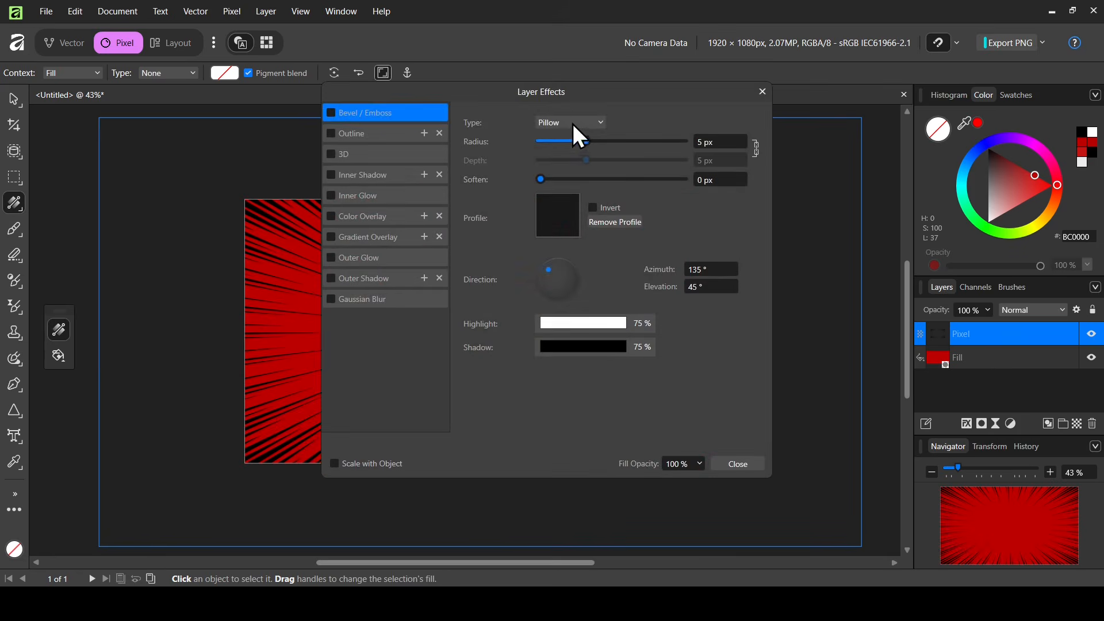
left_click_drag(575, 99, 889, 102)
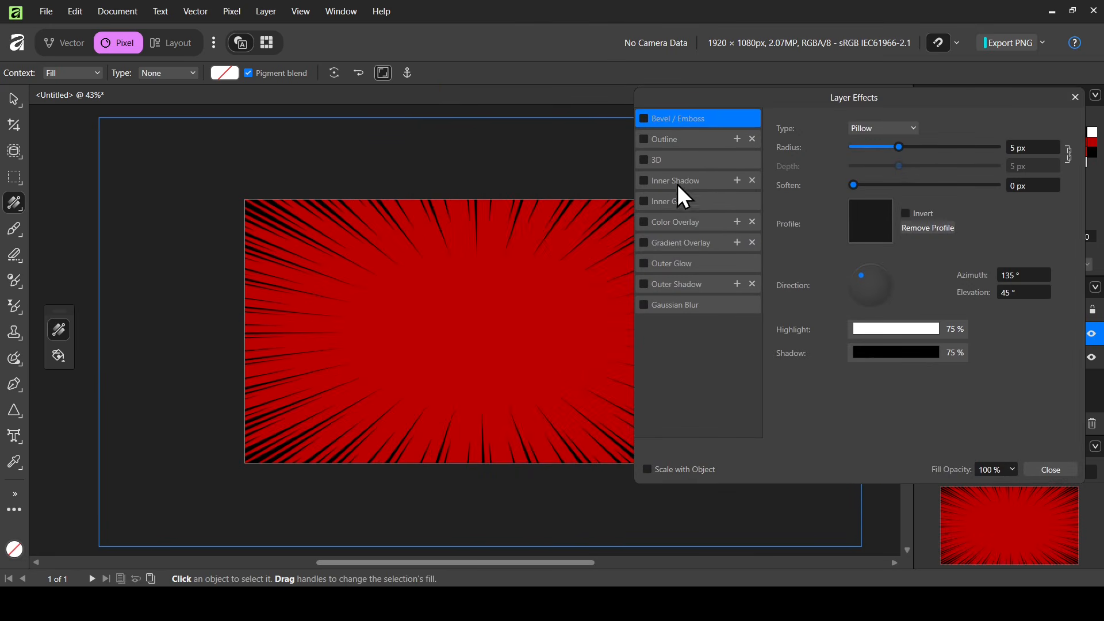
left_click(679, 222)
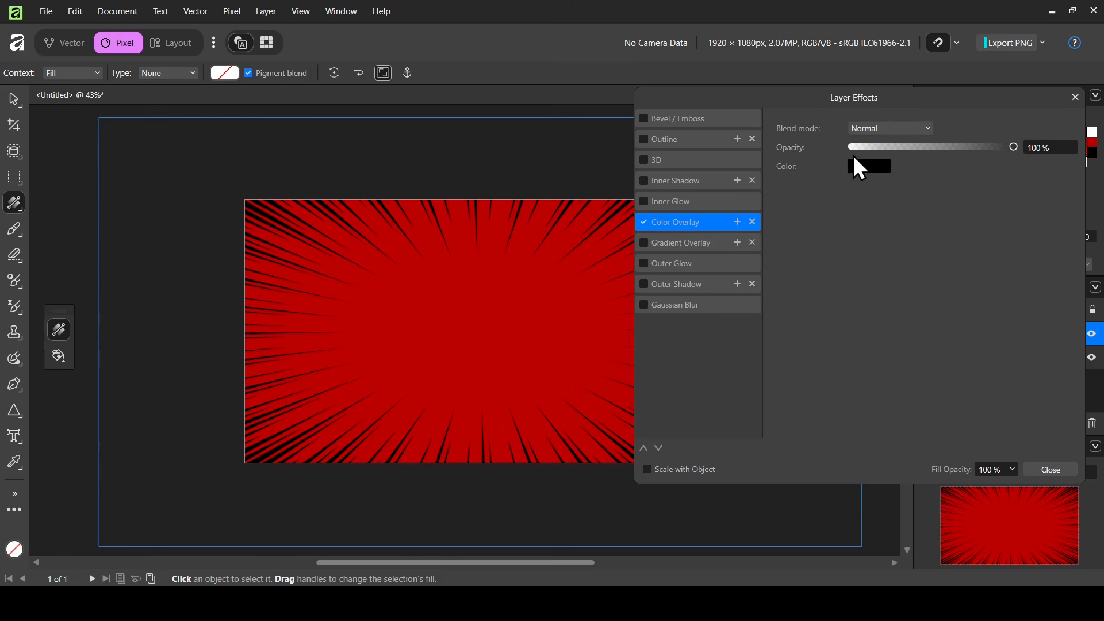
left_click(868, 180)
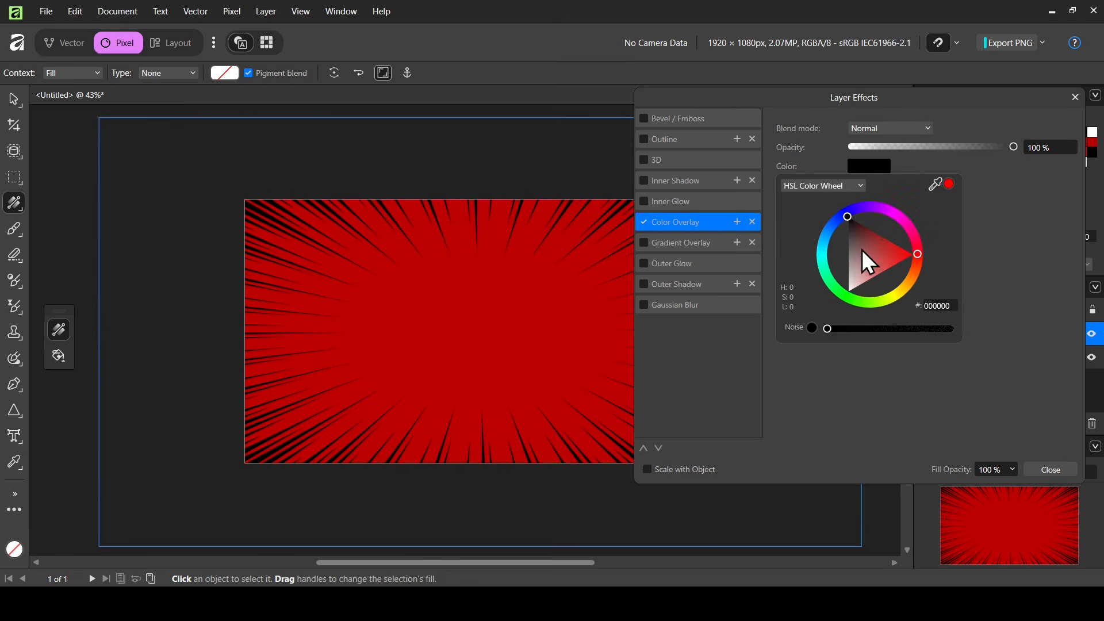
left_click_drag(862, 250, 806, 356)
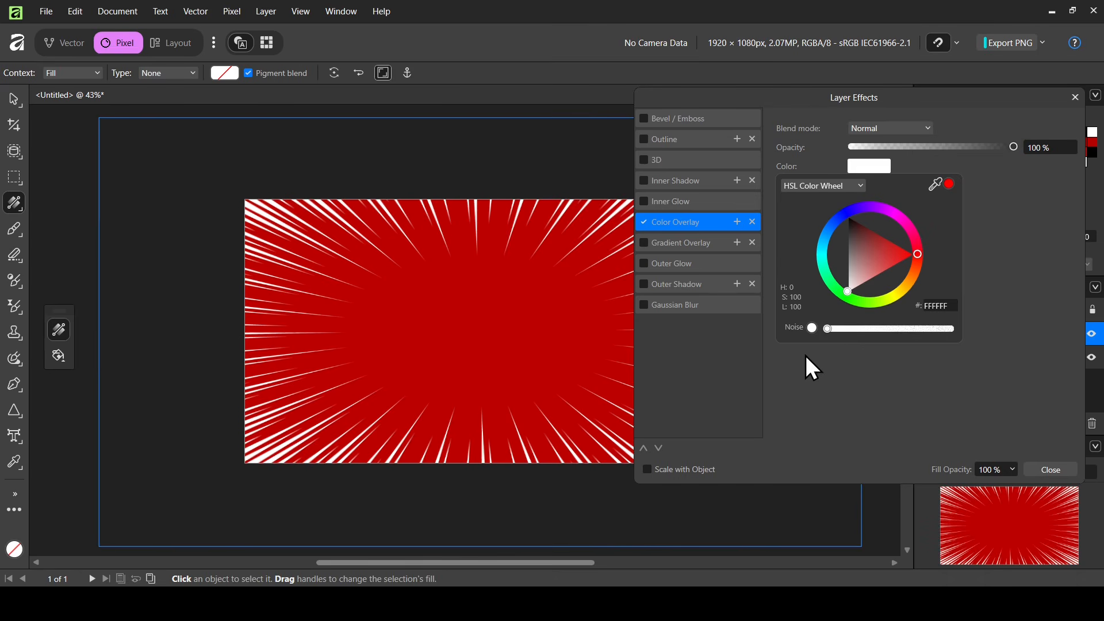
Try a green hue for the burst's Color Overlay and return the colour to white.
left_click(895, 219)
mouse_move(910, 260)
left_mouse_down()
mouse_move(916, 246)
mouse_move(923, 254)
mouse_move(864, 328)
left_mouse_up()
left_click_drag(864, 287, 814, 211)
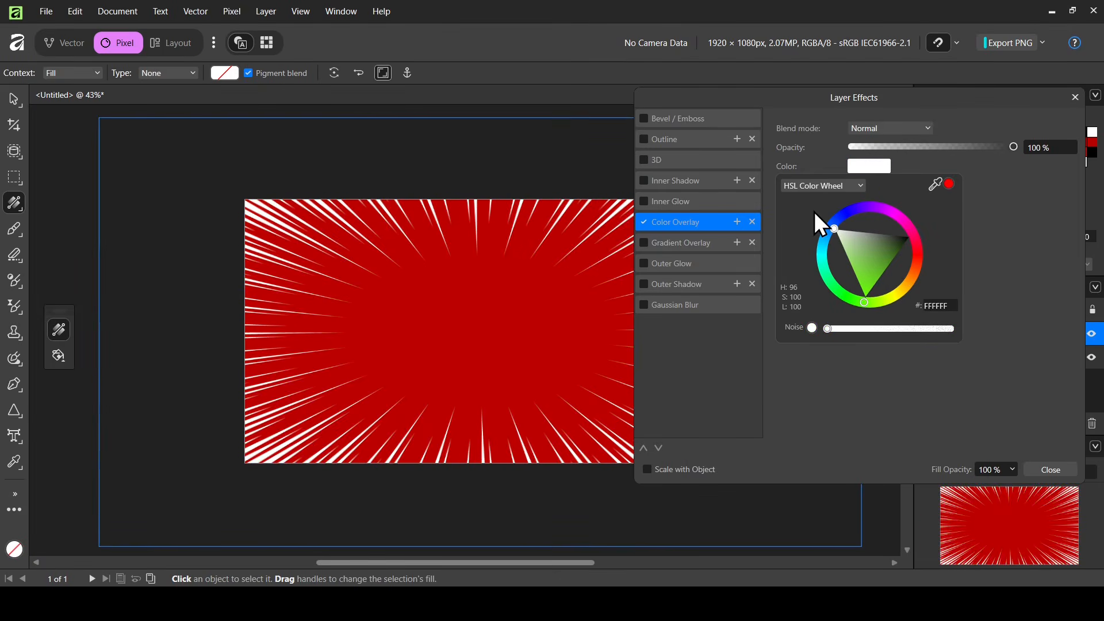
Close the overlay's colour picker and the layer effects settings, keeping the white overlay.
left_click(1038, 231)
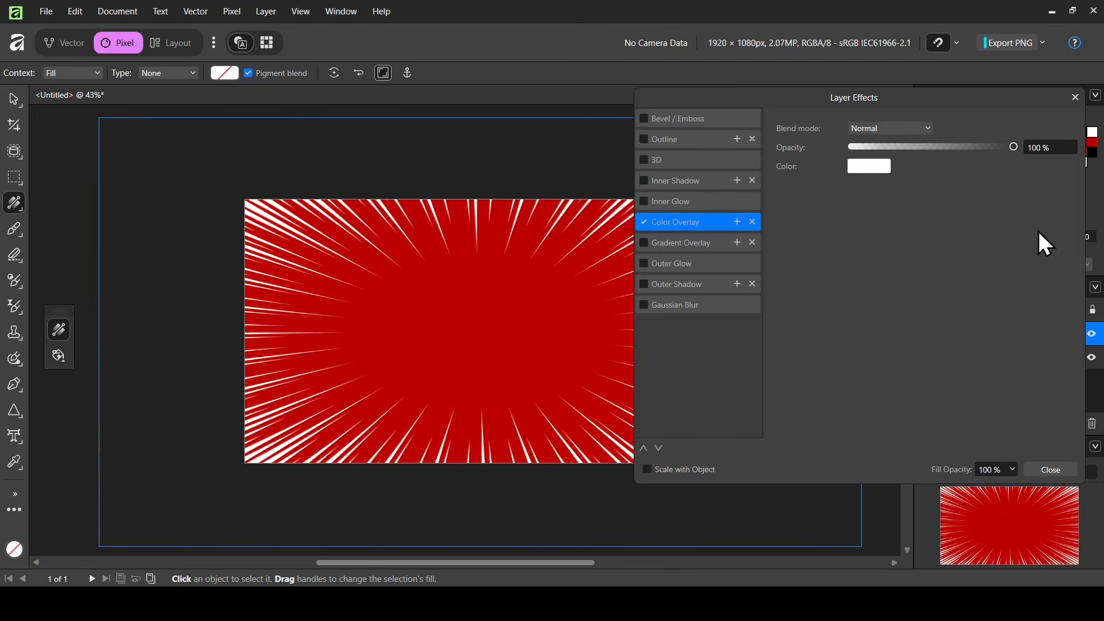
left_click(1074, 107)
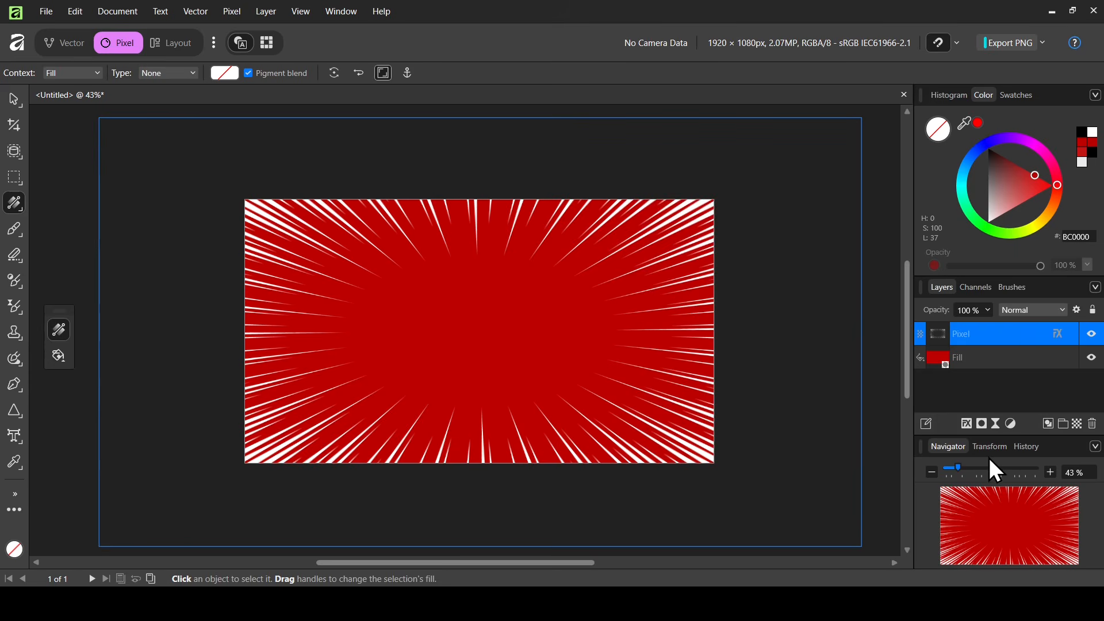
left_click_drag(986, 466, 967, 467)
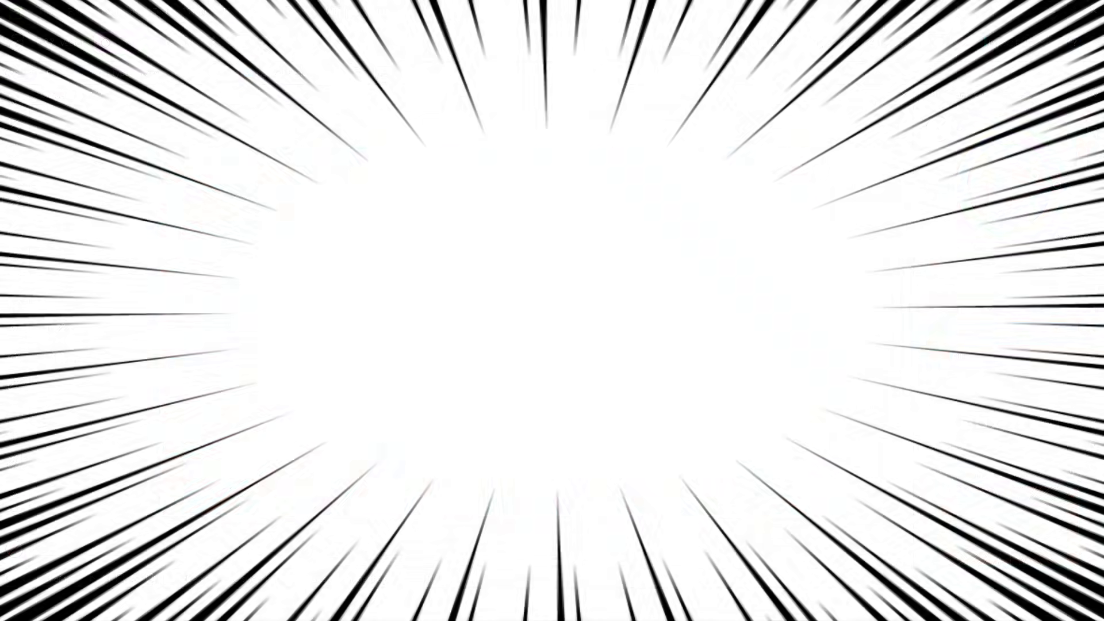